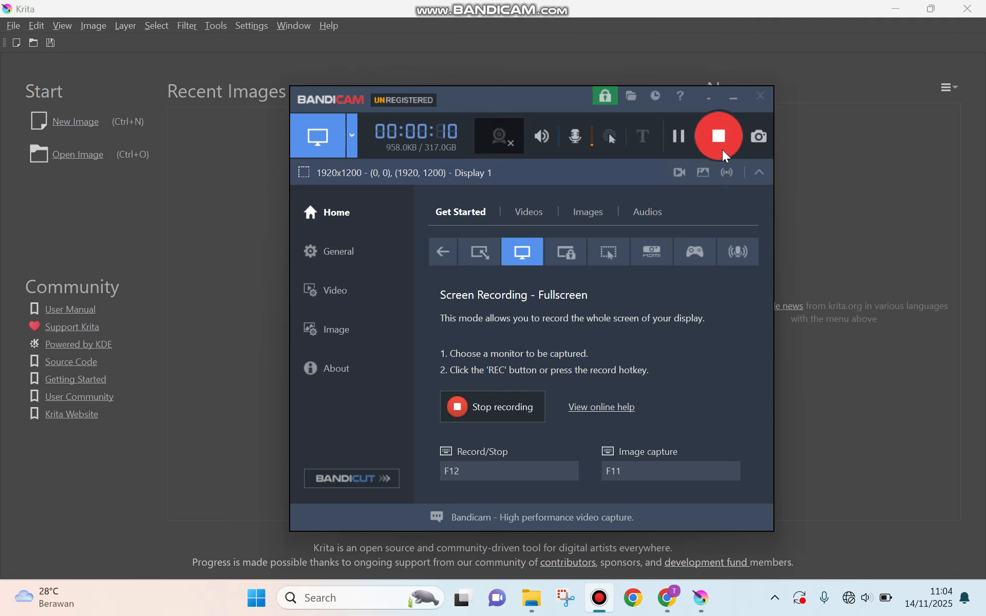
Create a new custom document of 1280 × 704 px at 72 pixels/inch, entering Project 1 as the image size name.
click(737, 107)
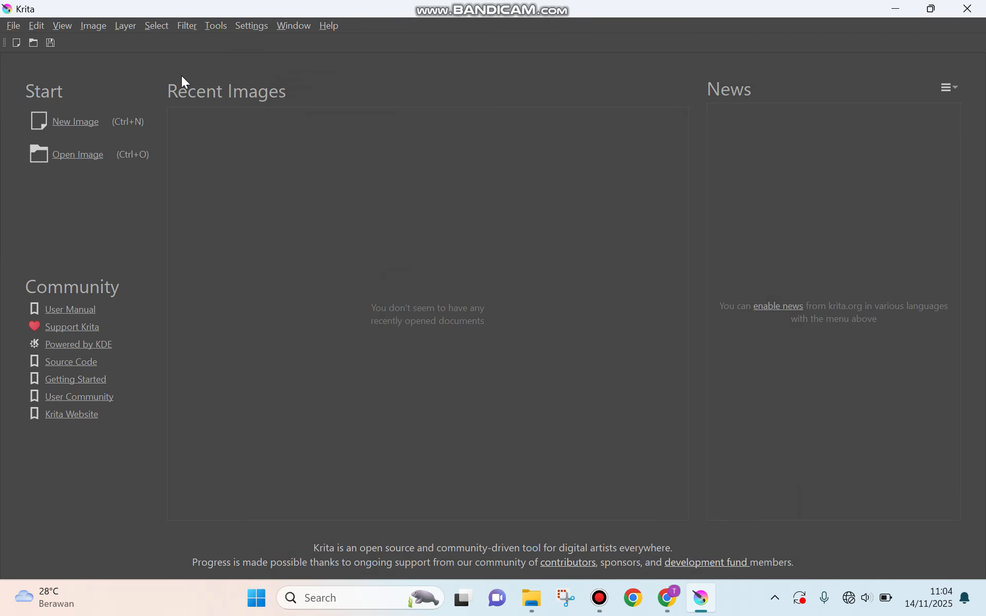
click(17, 26)
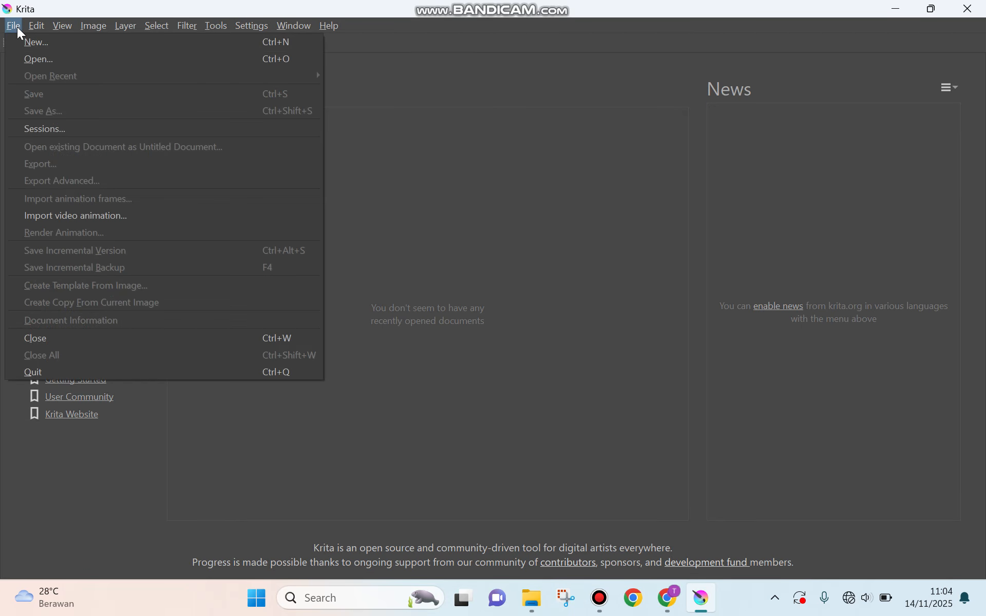
click(32, 42)
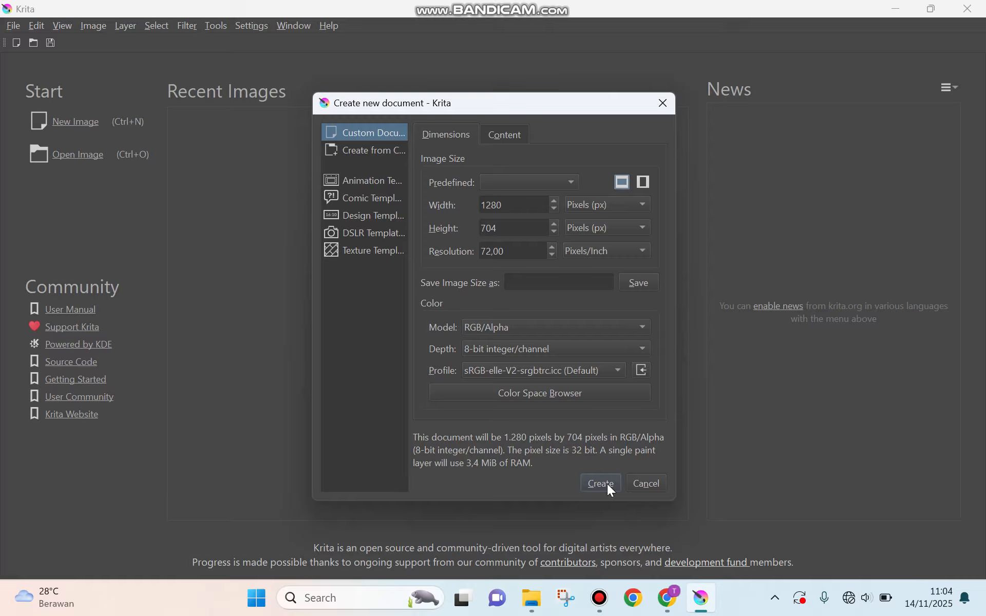
click(567, 184)
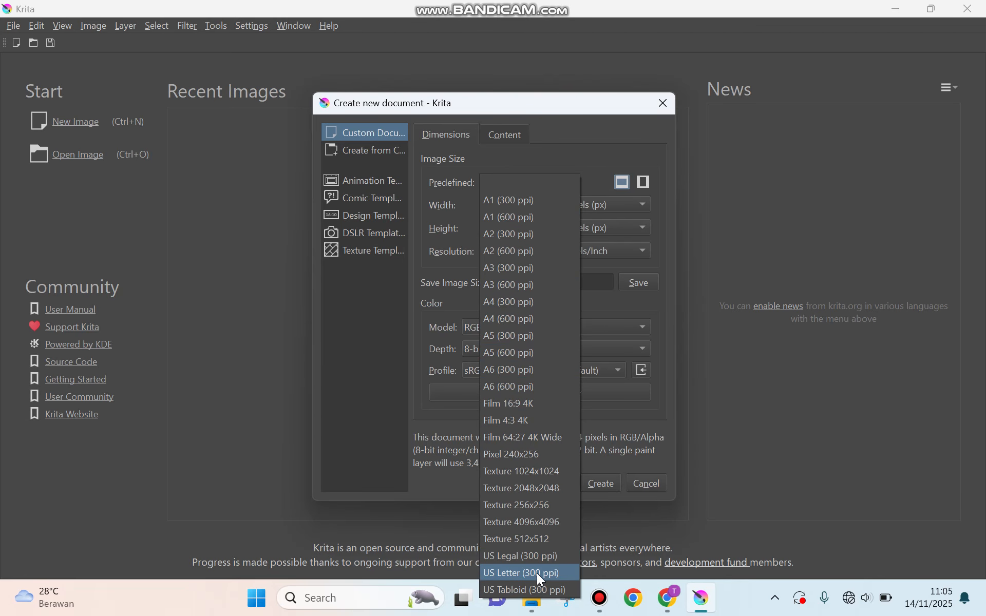
click(440, 197)
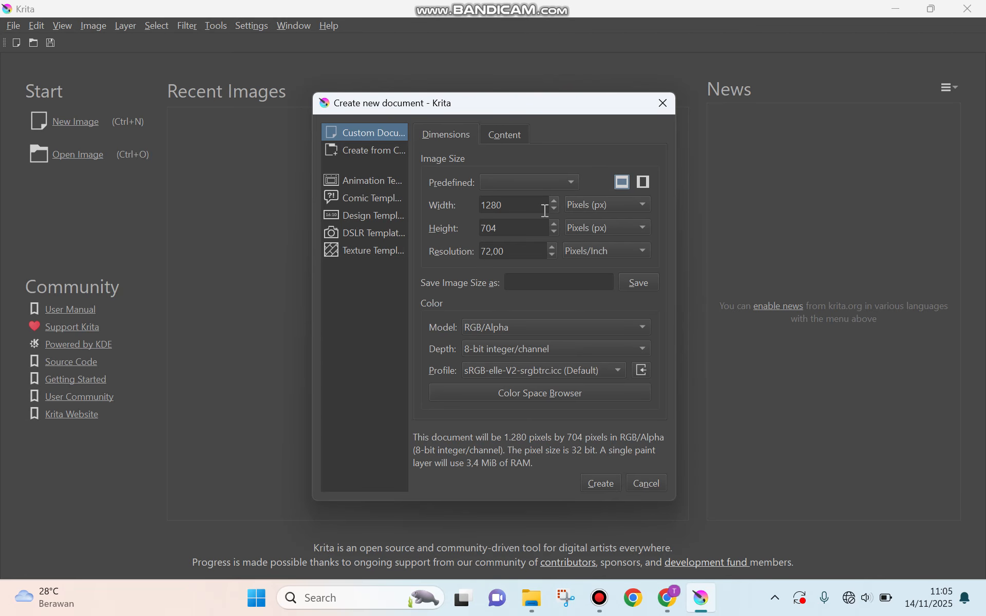
click(583, 211)
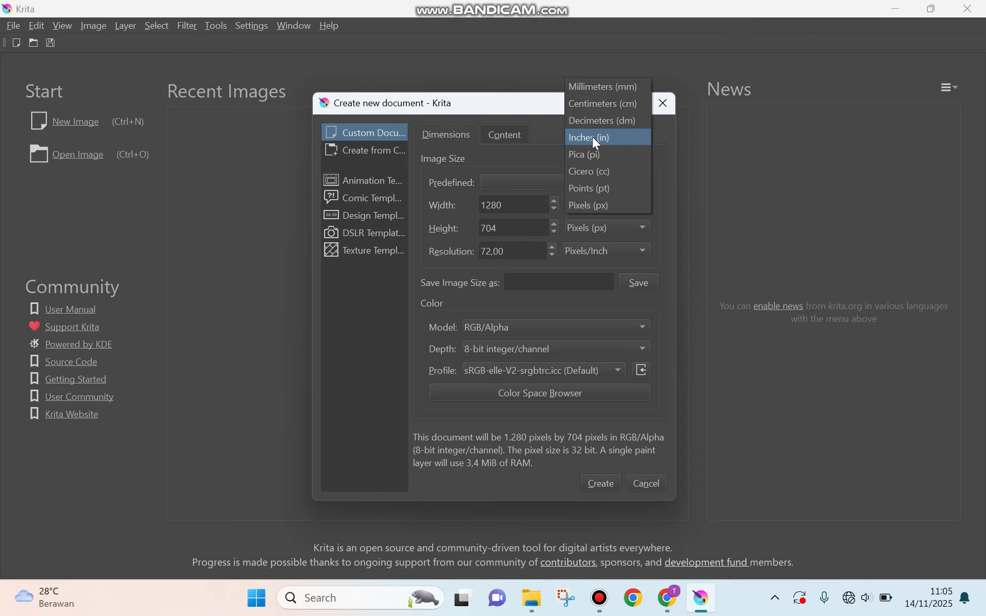
click(488, 173)
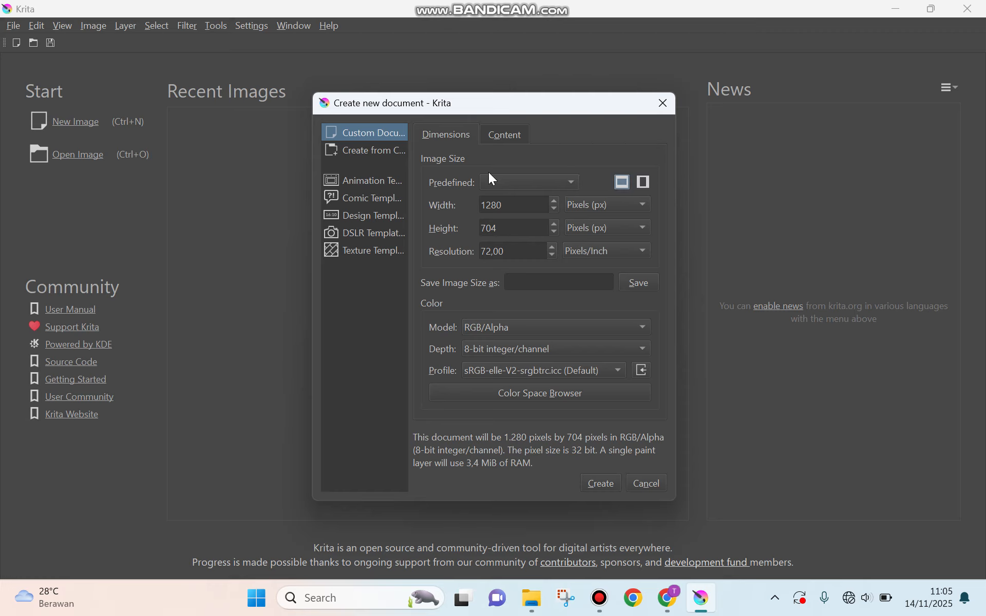
click(520, 280)
text(Project 1)
click(592, 485)
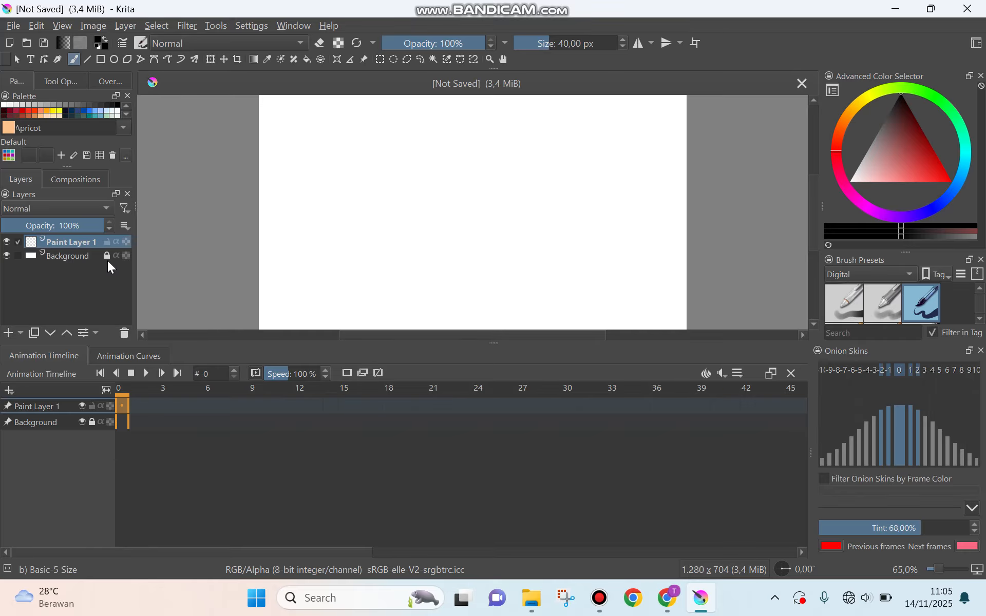
Try to paint on the locked Background layer and make Paint Layer 1 active again.
mouse_move(108, 259)
click(59, 256)
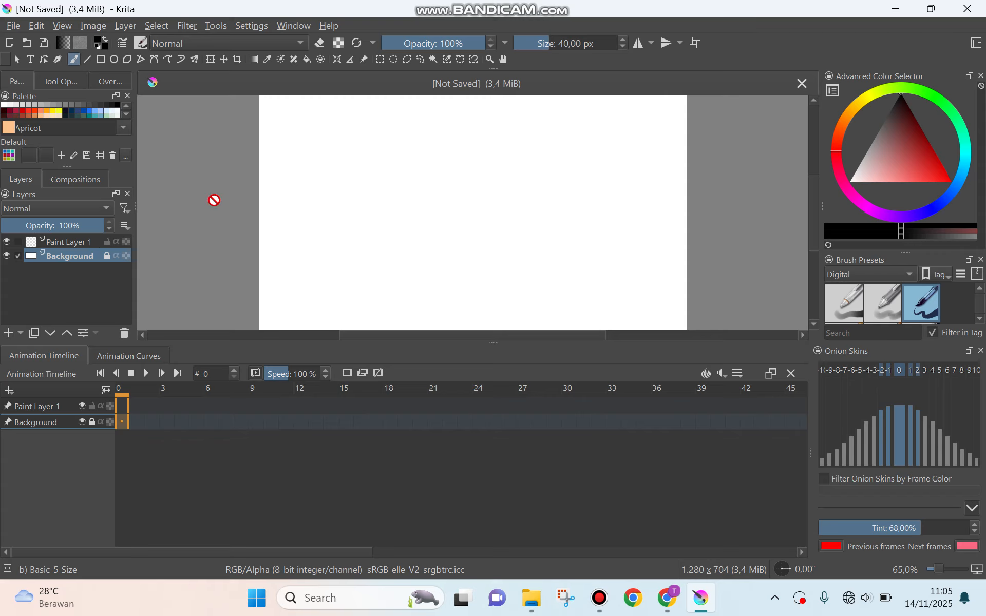
click(345, 173)
click(72, 243)
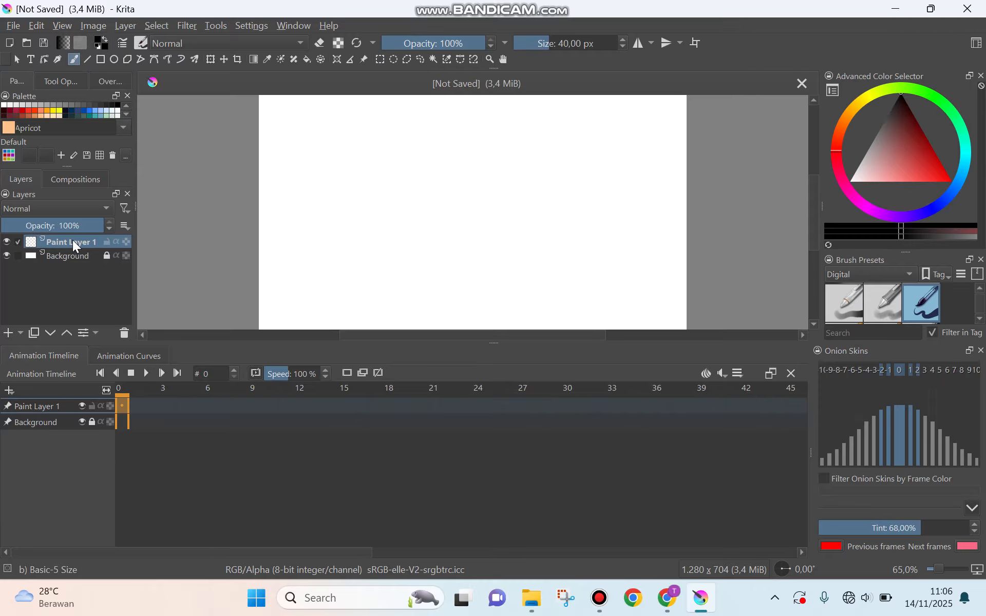
double_click(73, 240)
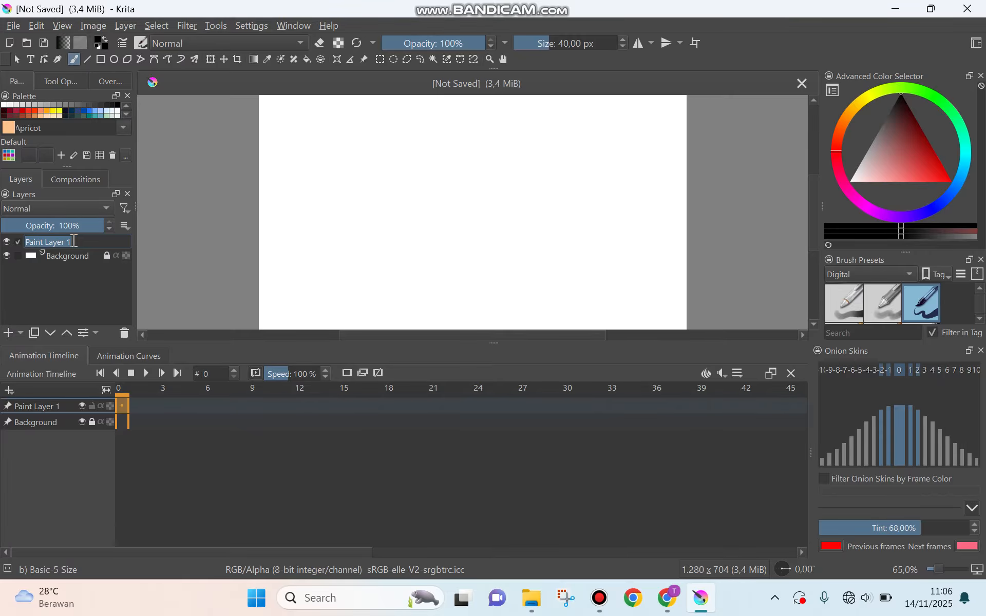
click(74, 240)
key(Return)
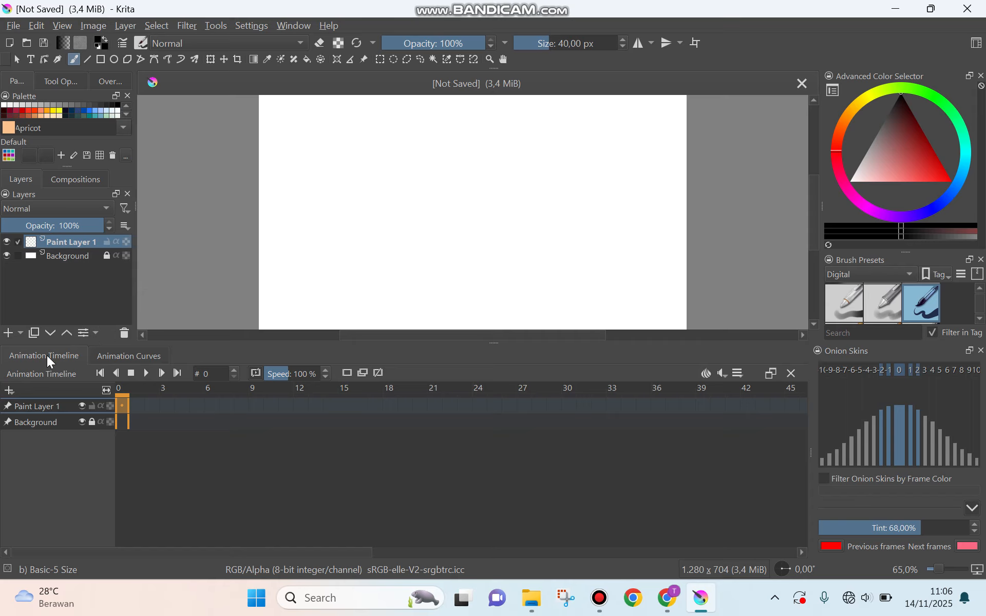
Examine the animation timeline, the animation curves and the list of available workspaces.
click(152, 362)
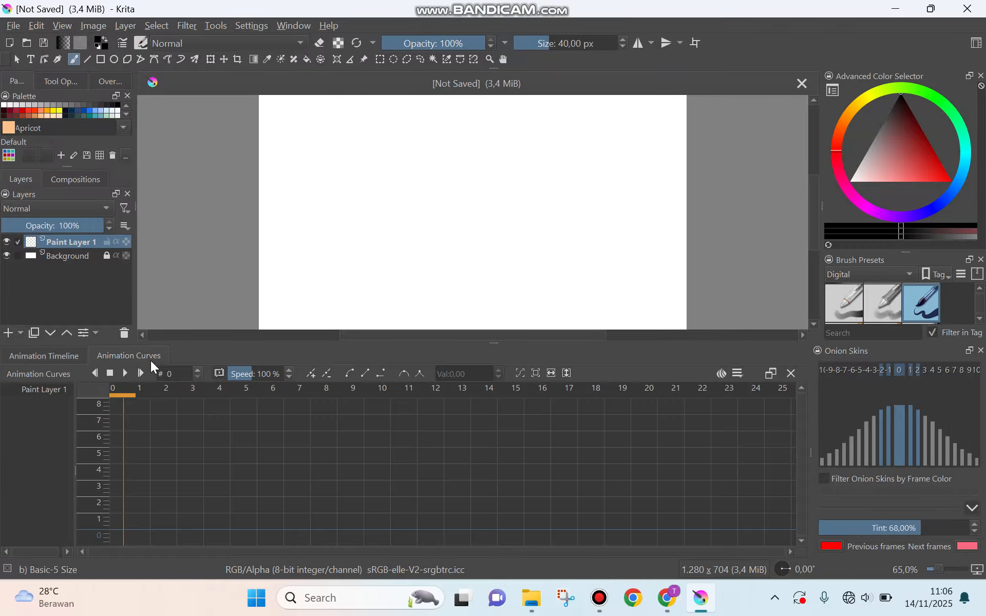
click(74, 357)
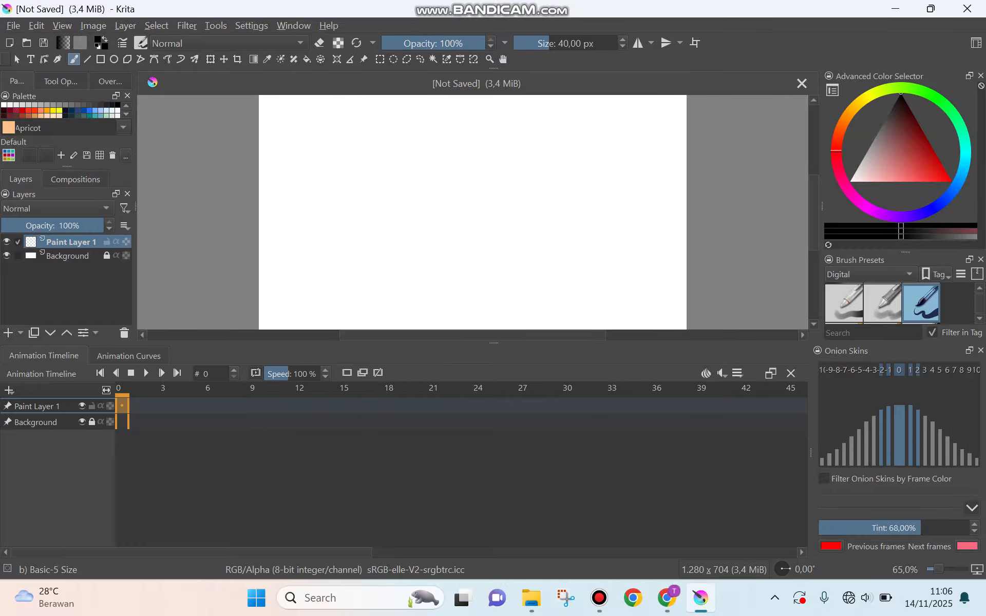
click(291, 23)
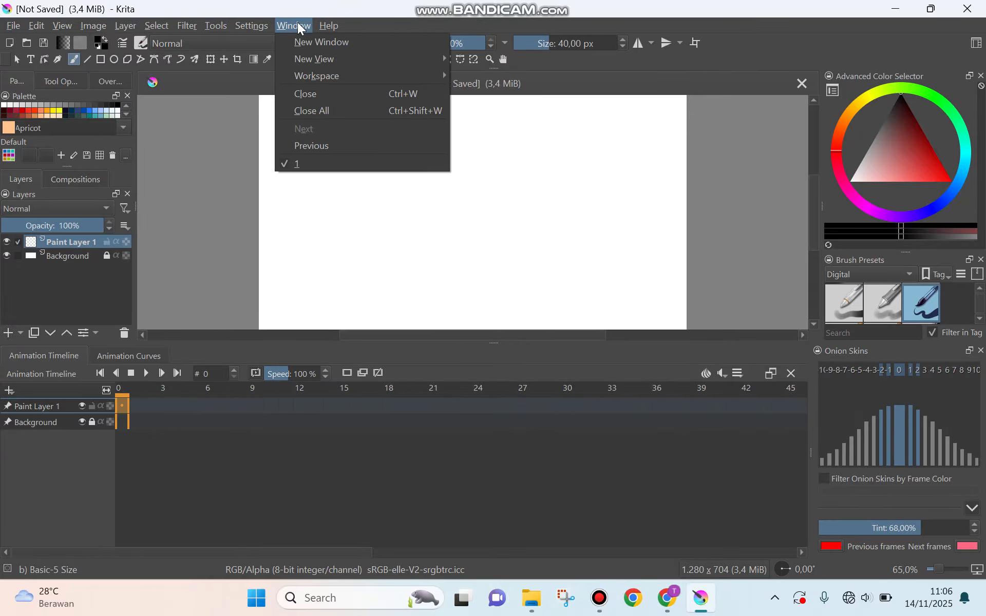
mouse_move(322, 76)
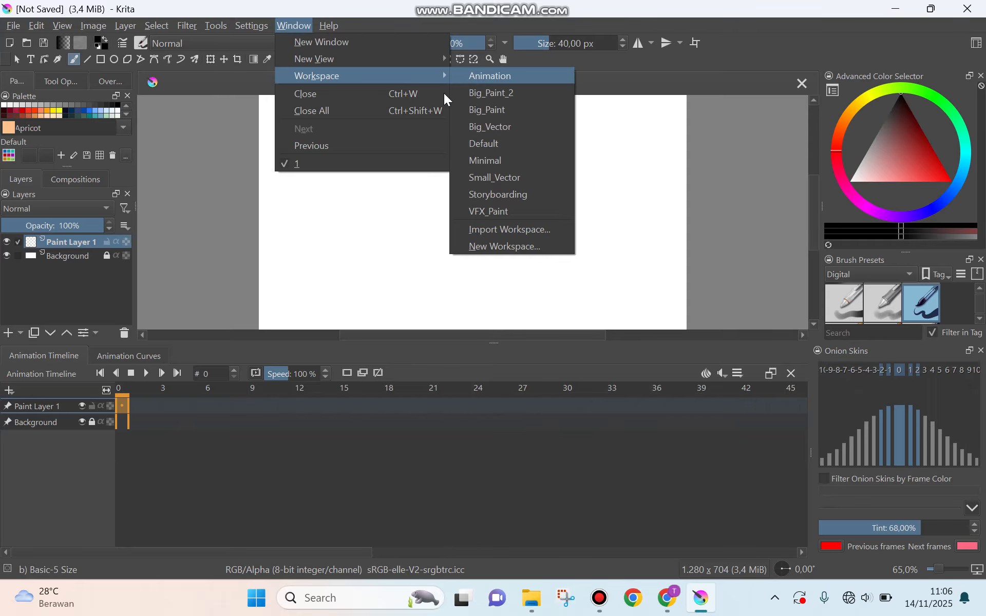
click(132, 358)
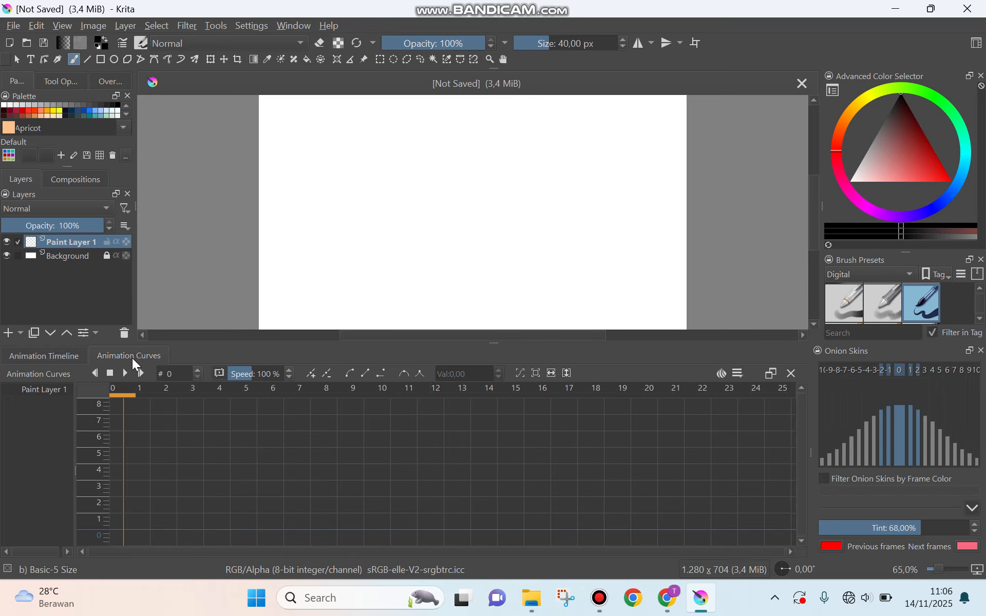
click(54, 360)
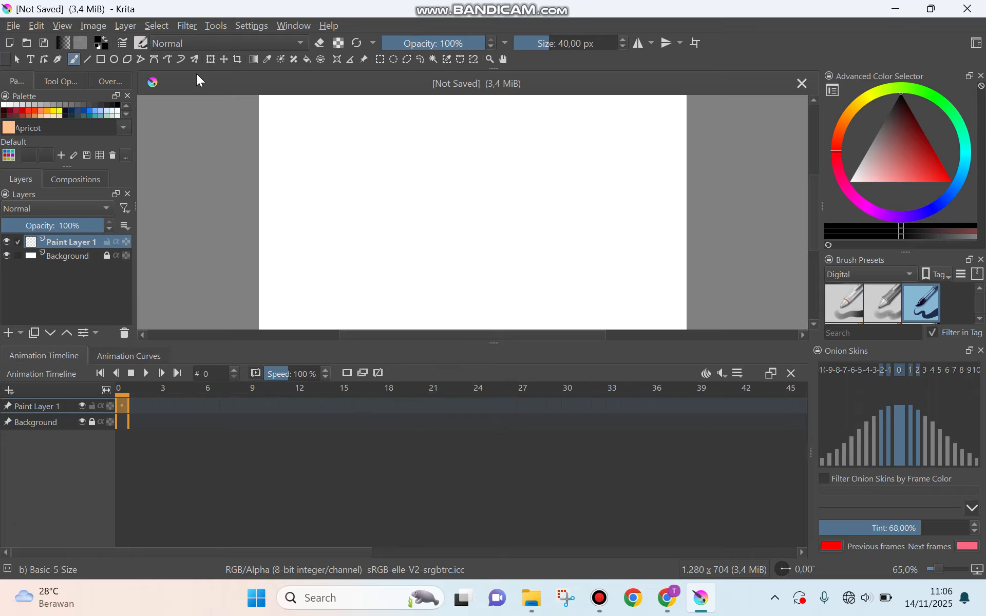
click(250, 25)
click(329, 25)
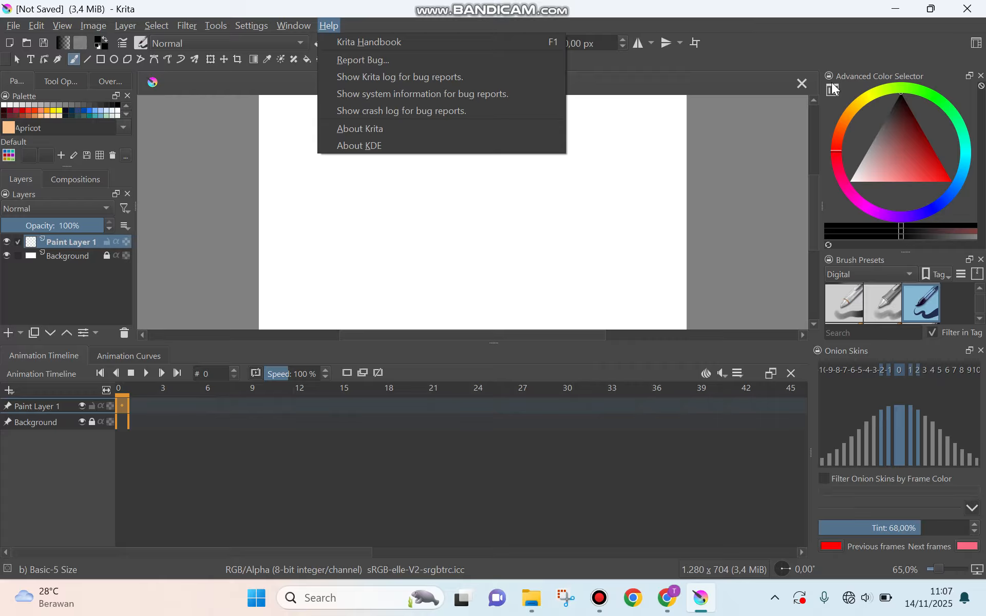
Dock Brush Presets as a tab together with the Advanced Color Selector and keep Brush Presets in front.
click(916, 258)
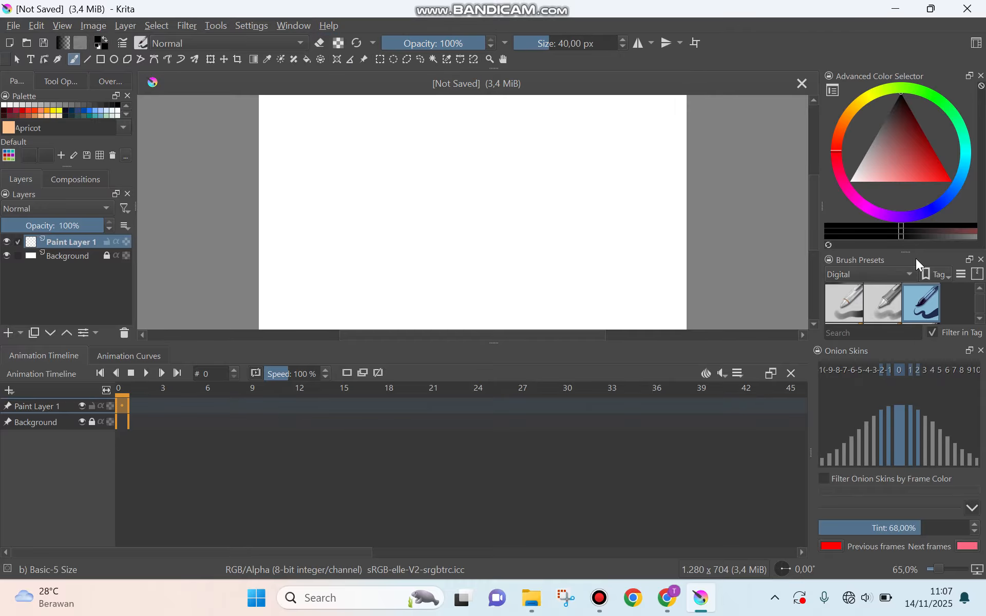
mouse_move(917, 258)
mouse_down()
mouse_move(877, 266)
mouse_move(936, 277)
mouse_move(921, 263)
mouse_move(914, 284)
mouse_move(915, 264)
mouse_up()
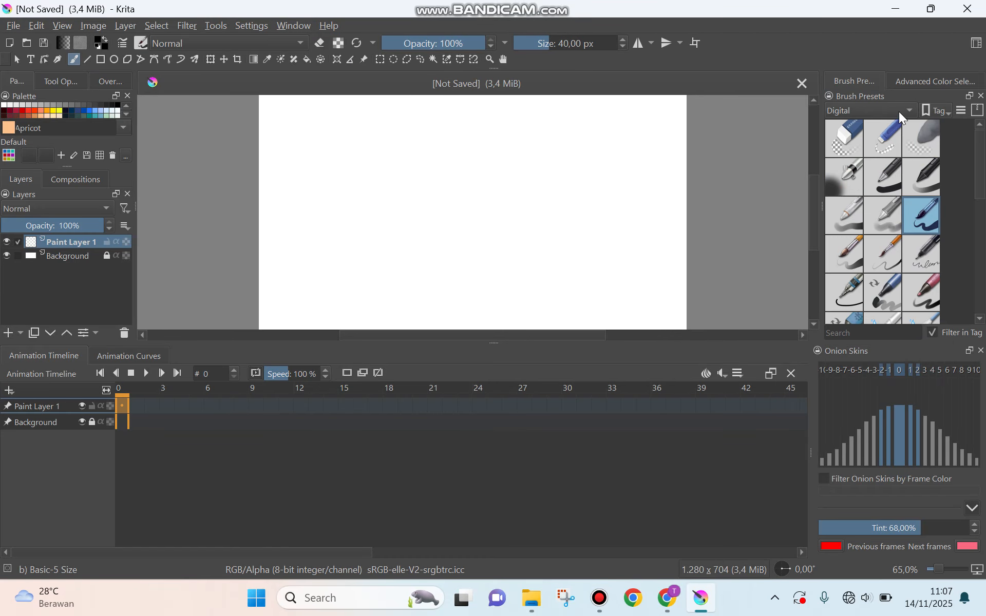
click(908, 78)
click(854, 82)
click(252, 26)
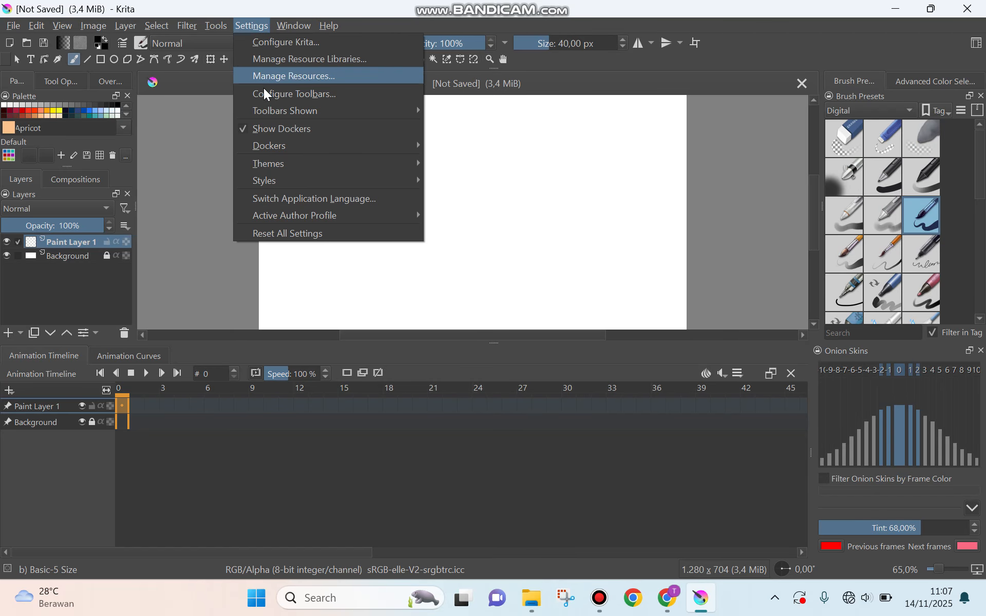
mouse_move(273, 145)
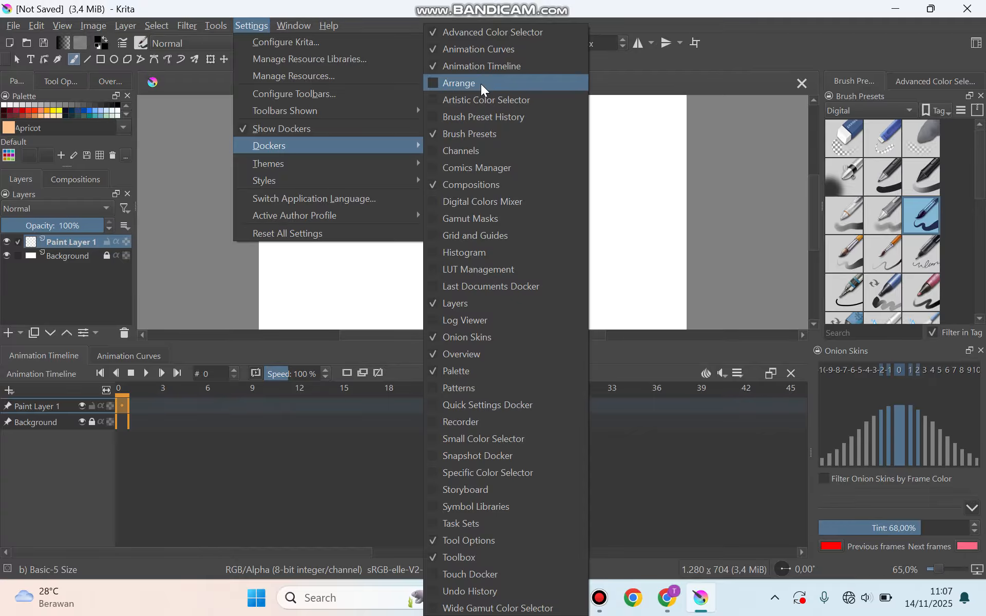
click(708, 77)
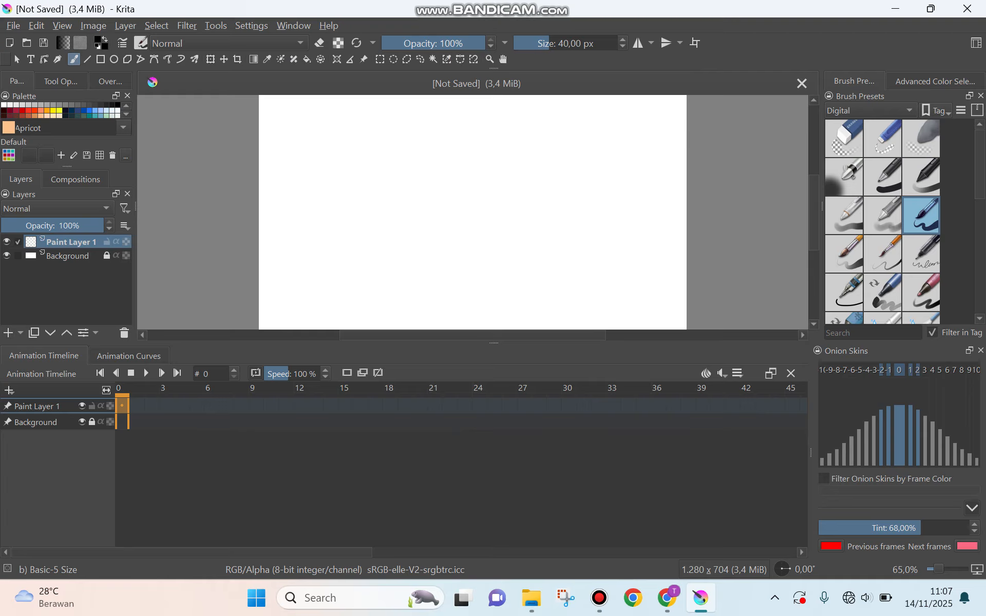
Draw a closed four-sided black polygon outline with the 40 px brush on Paint Layer 1 and move it to the canvas's lower-left corner.
click(127, 60)
click(391, 237)
click(308, 207)
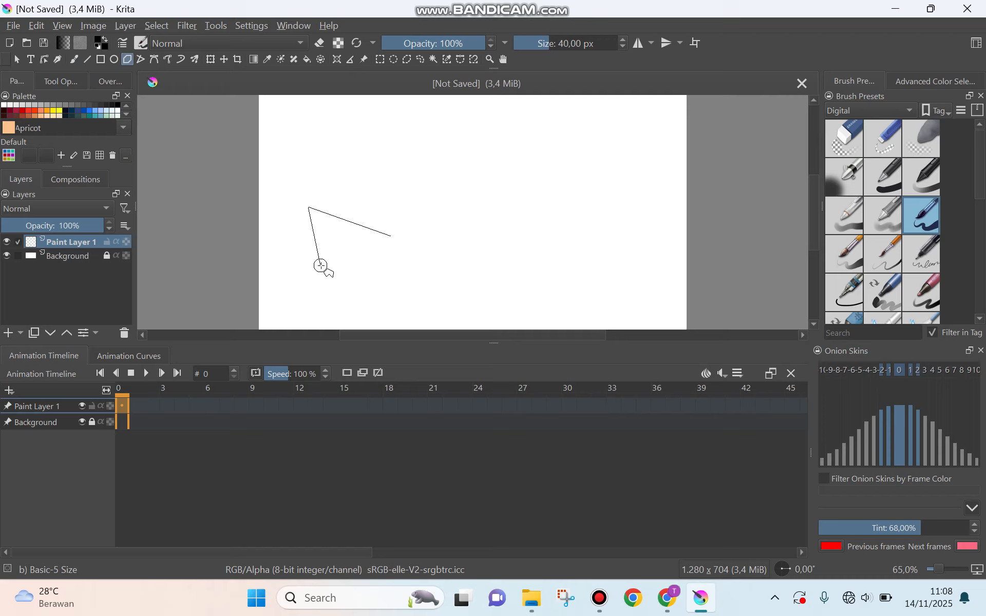
click(297, 280)
click(358, 287)
click(391, 236)
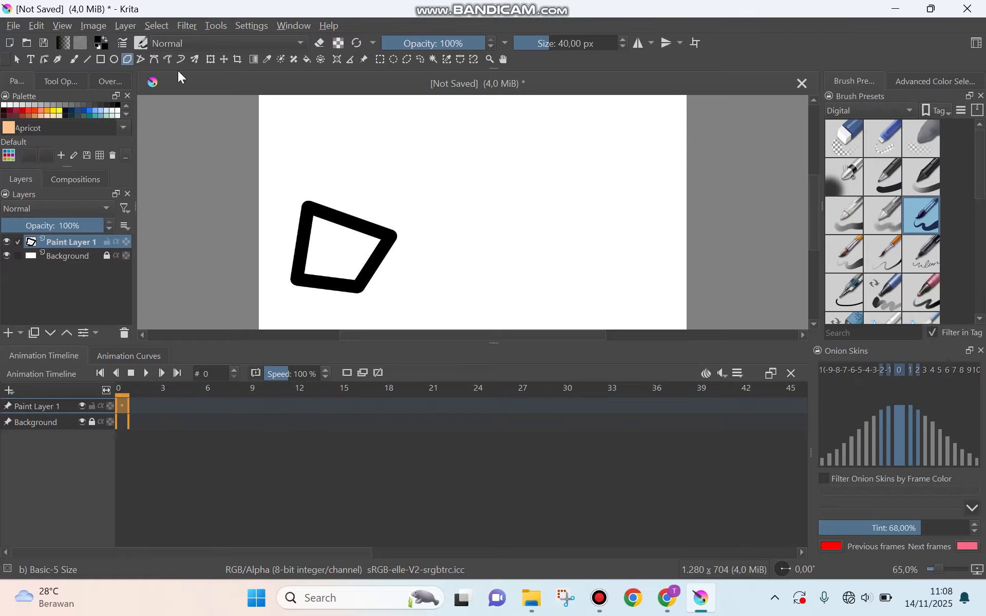
click(211, 59)
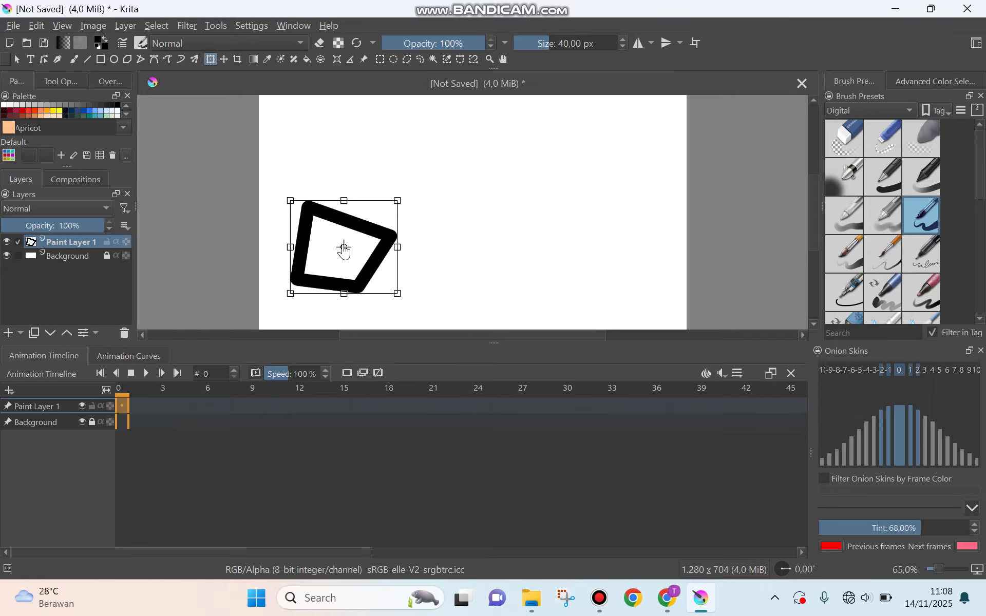
drag(325, 246, 302, 276)
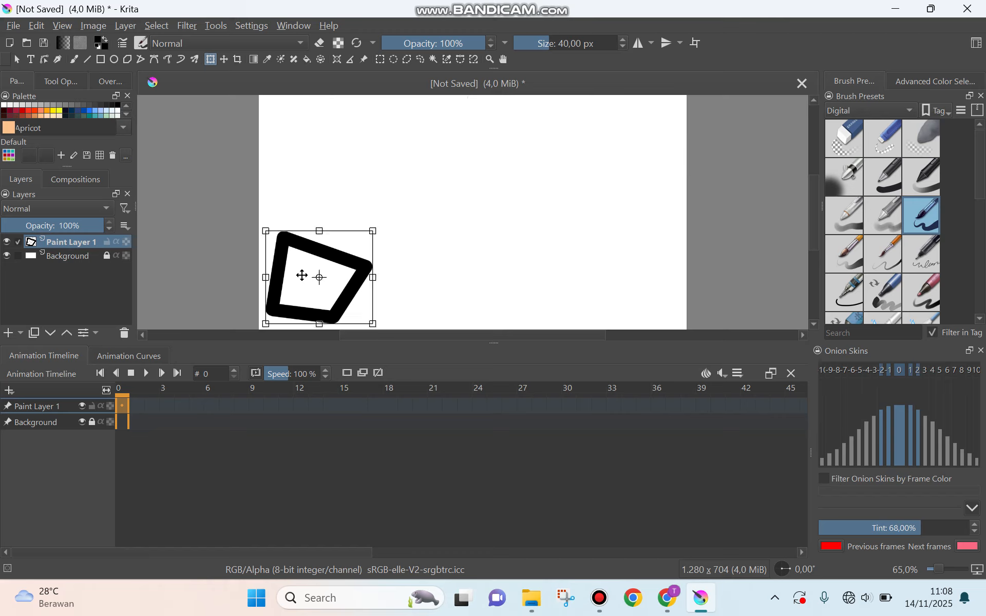
Create a keyframe at frame 0 of Paint Layer 1 in the animation timeline.
right_click(121, 404)
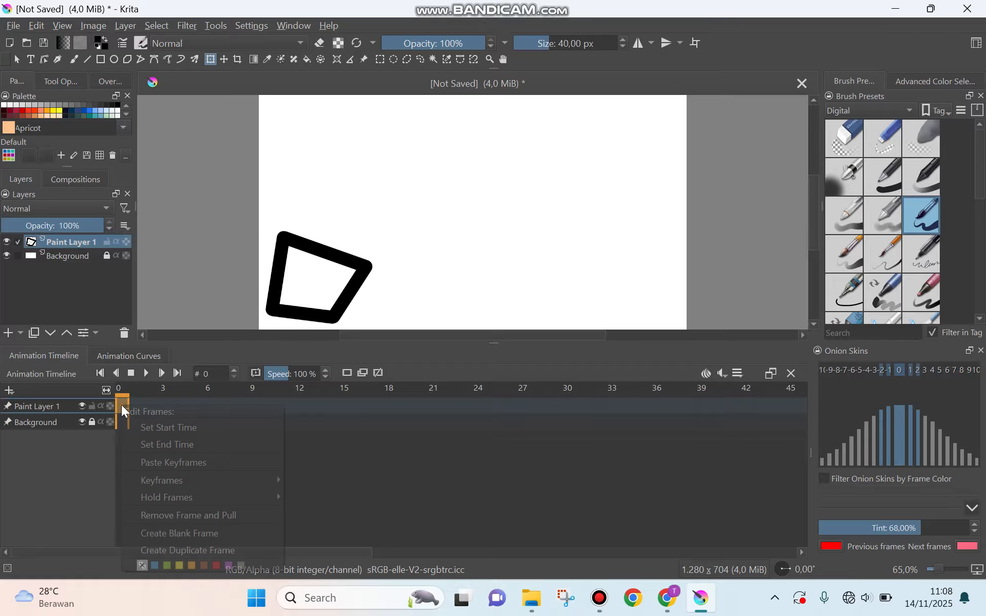
click(180, 541)
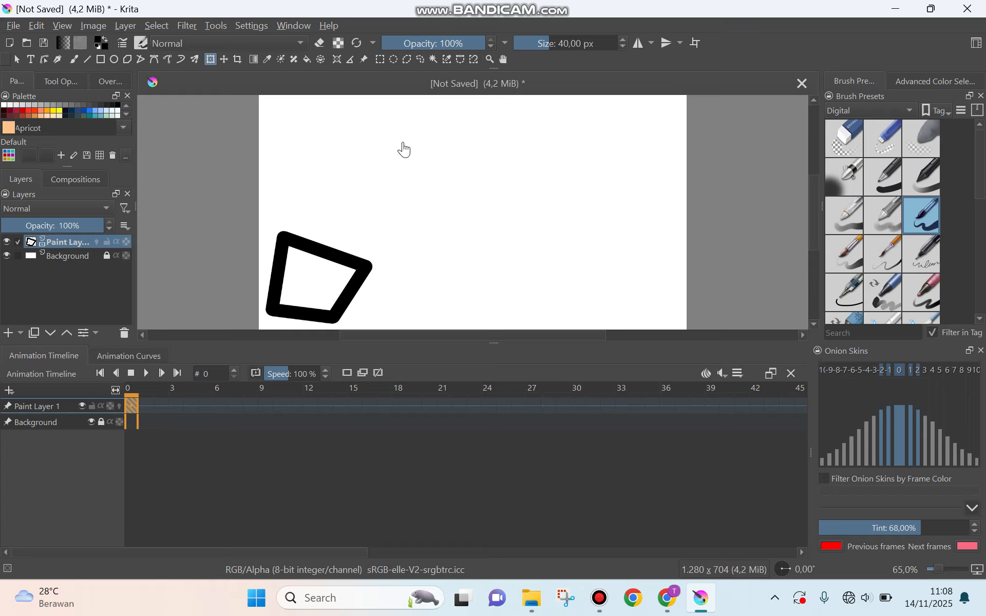
click(179, 406)
click(219, 406)
Copy Paint Layer 1's keyframe from frame 0 and paste it at frame 6.
click(134, 405)
right_click(134, 406)
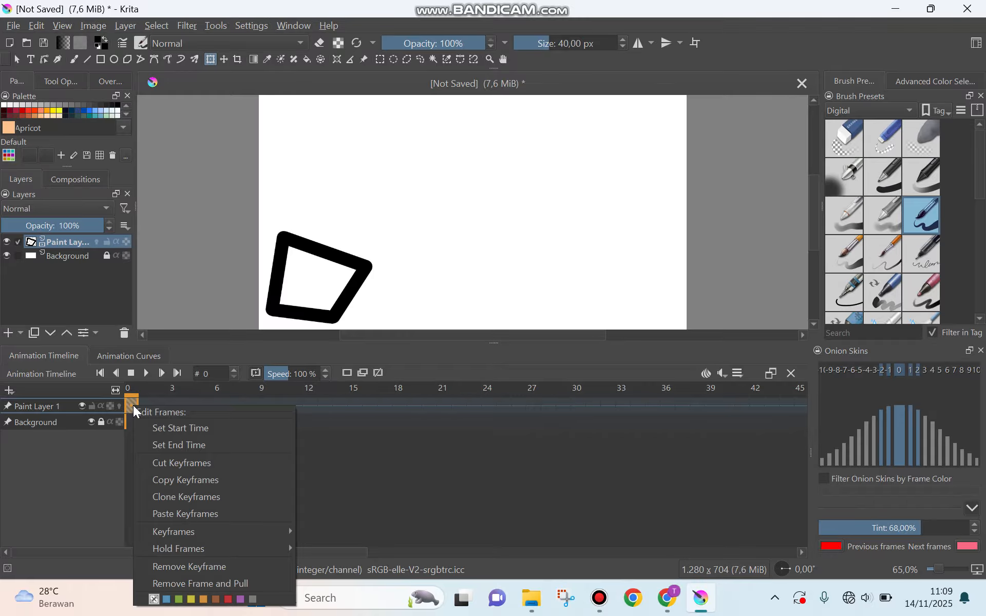
click(171, 489)
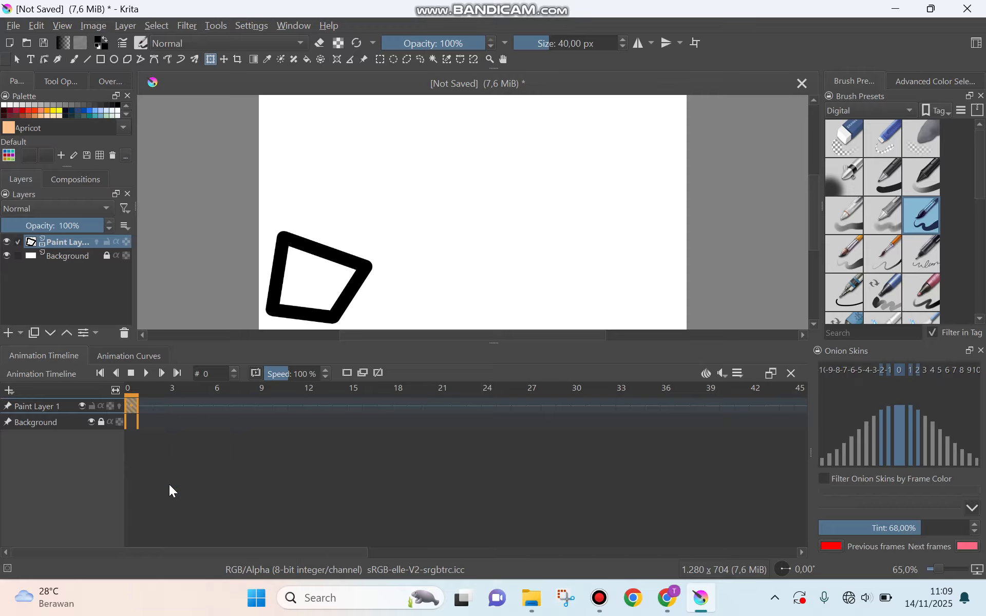
click(218, 402)
right_click(218, 402)
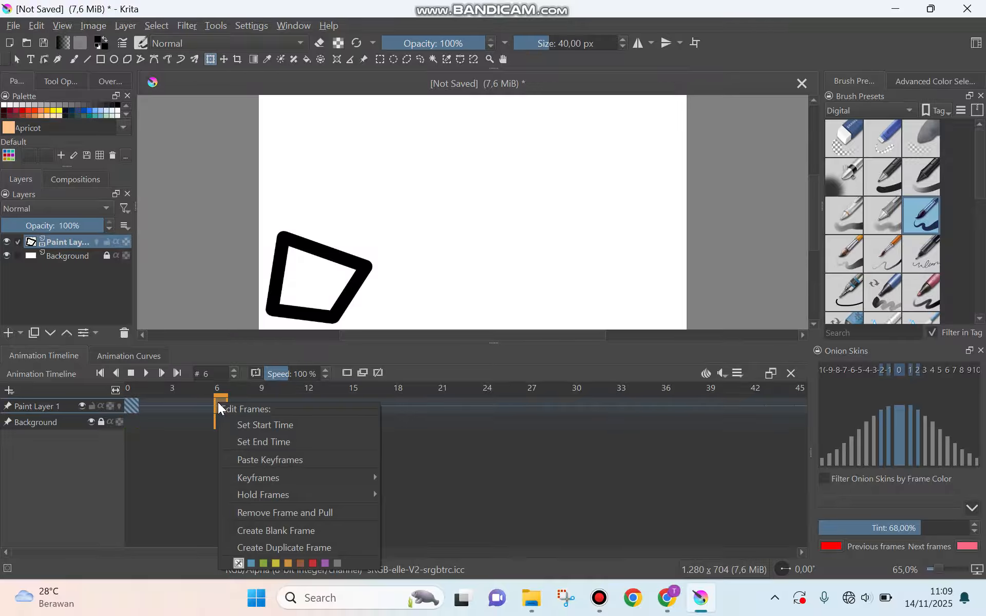
click(266, 463)
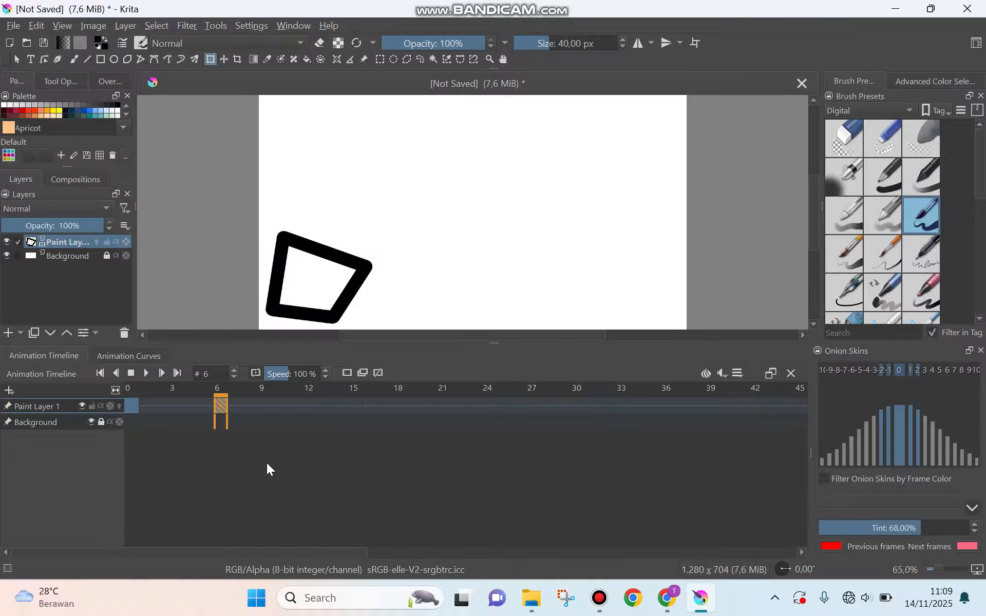
Move the polygon at frame 6 to the canvas's upper edge, left of centre, and copy that keyframe to frame 12.
click(325, 282)
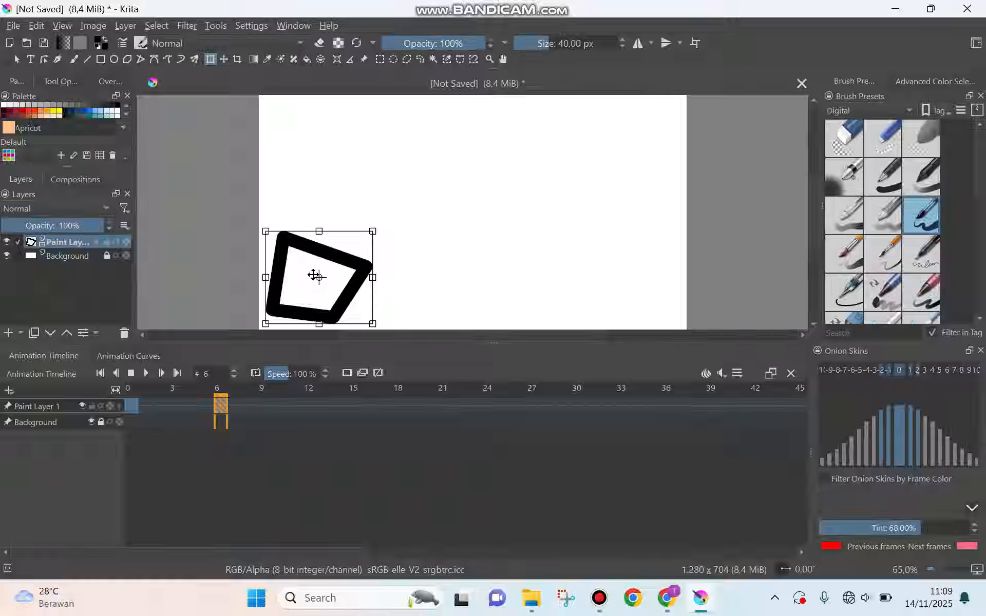
drag(334, 256, 431, 110)
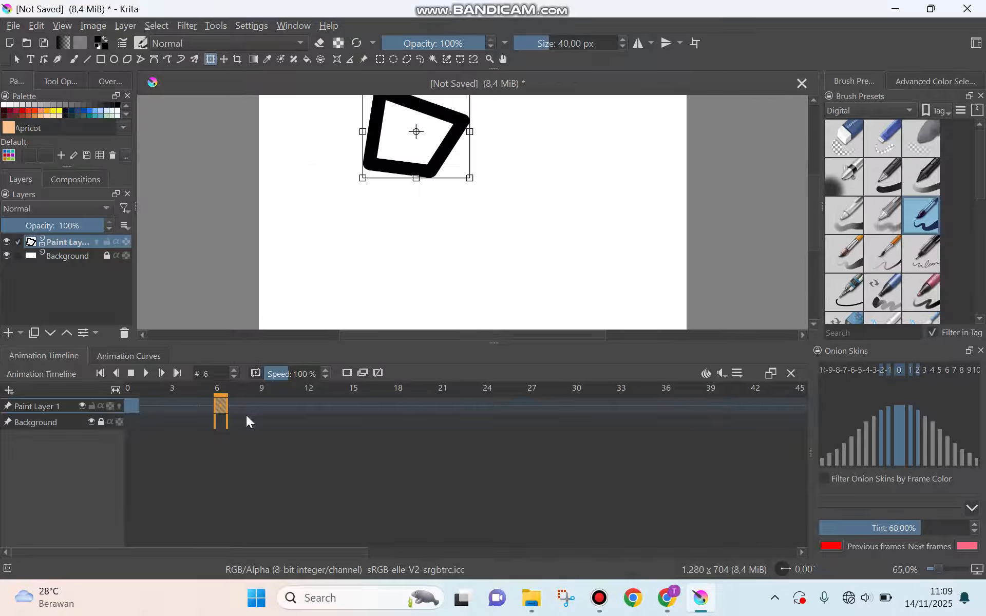
right_click(219, 406)
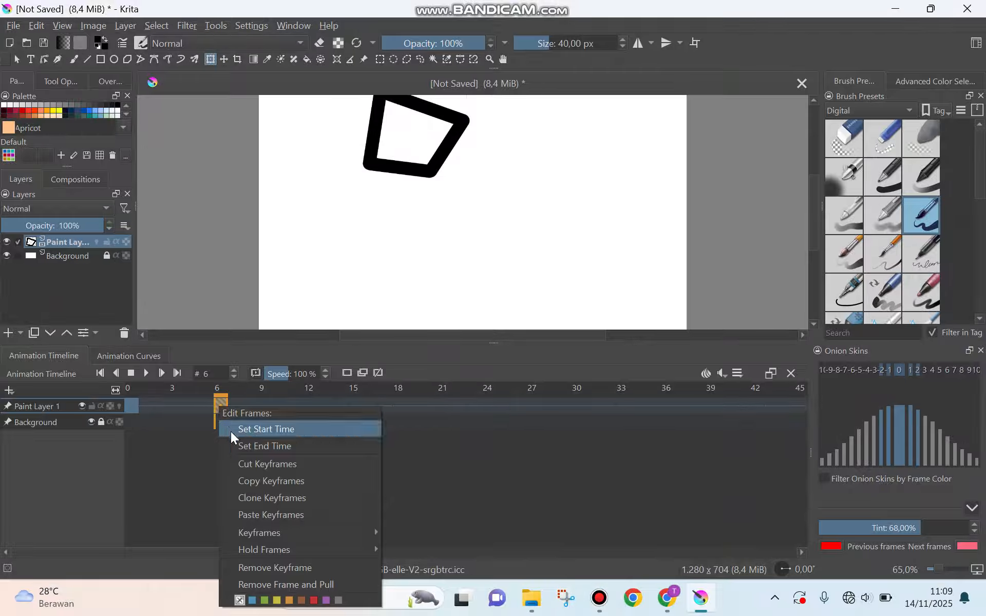
click(246, 483)
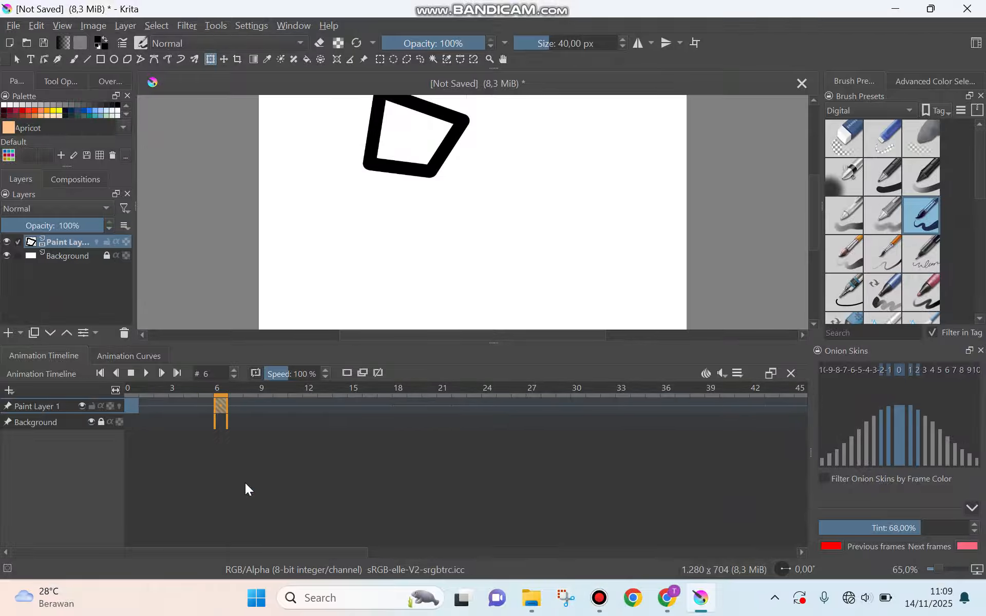
click(309, 402)
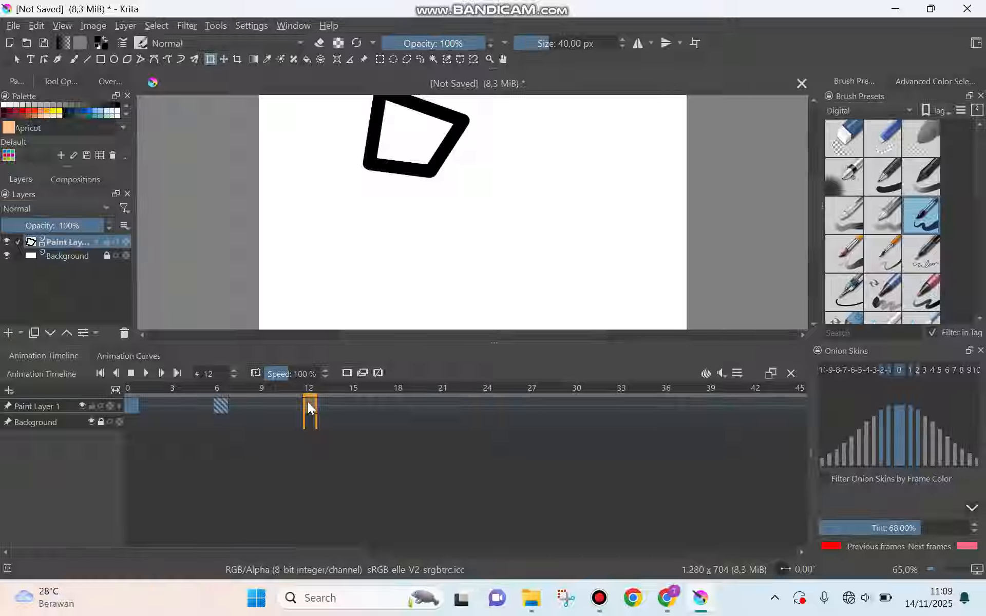
right_click(308, 402)
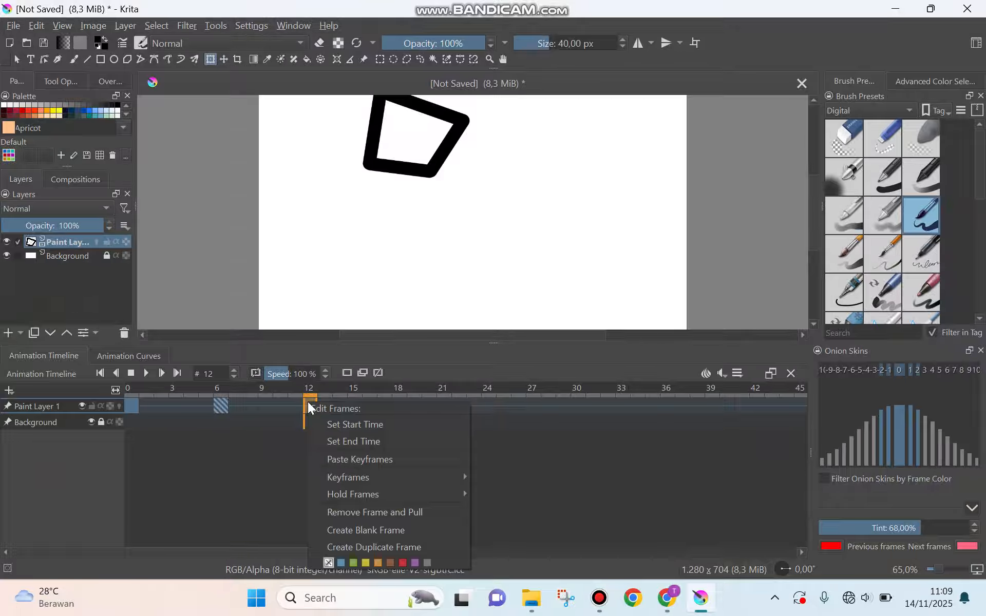
click(340, 460)
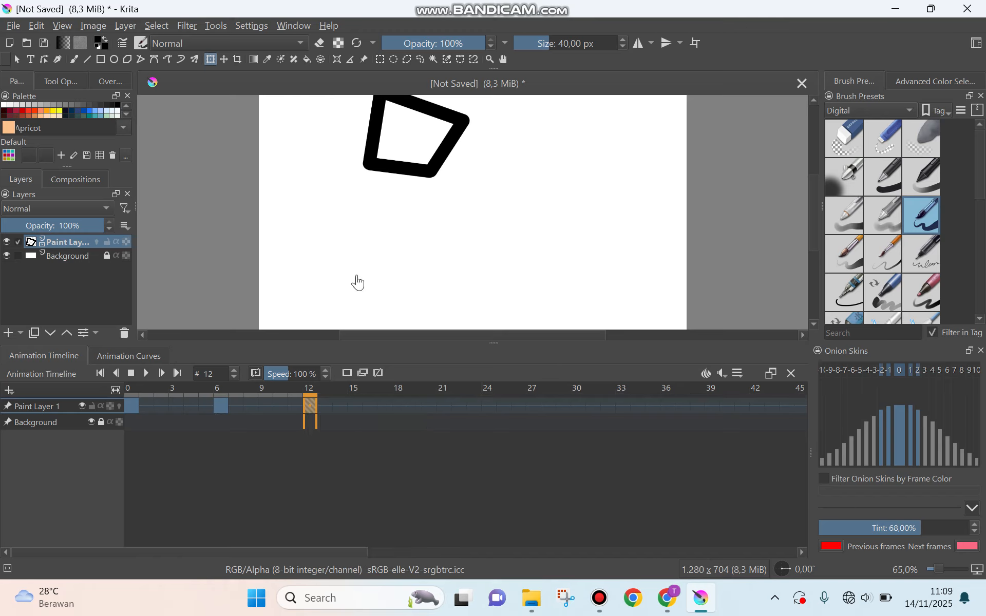
Move the polygon at frame 12 to the canvas's lower edge, right of centre, and copy that keyframe to frame 18.
click(405, 130)
drag(445, 147, 532, 302)
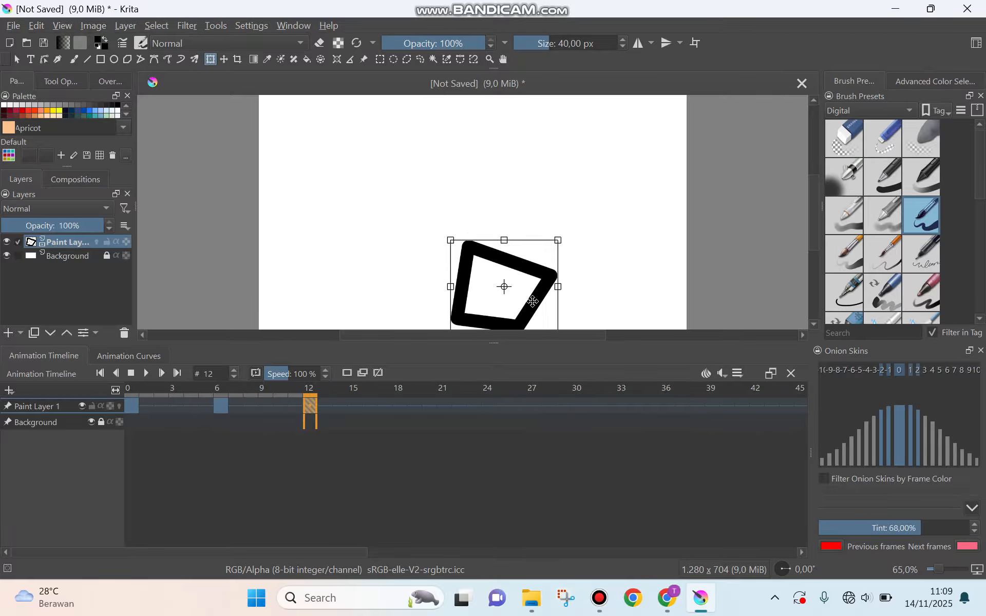
right_click(313, 403)
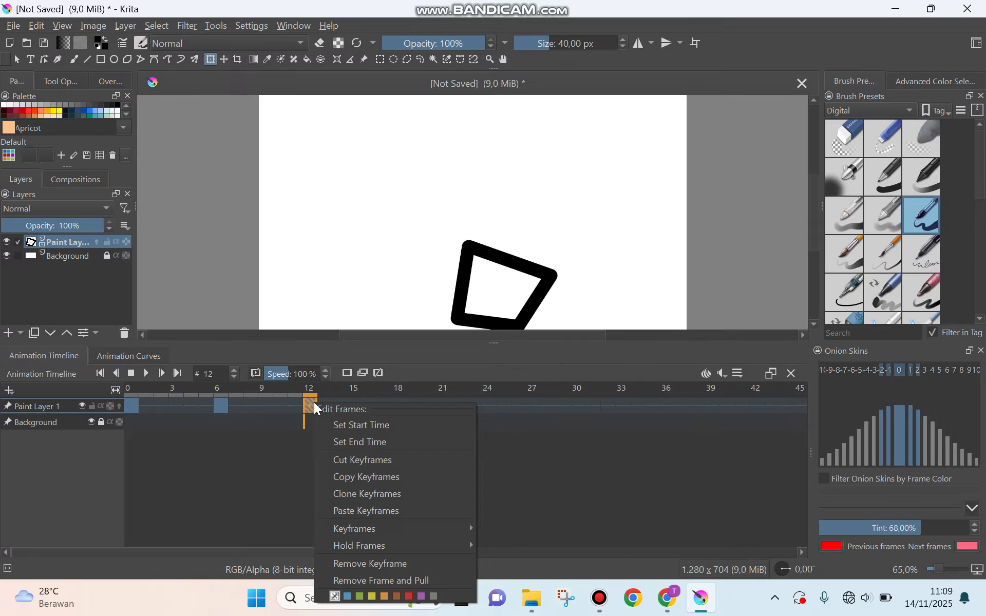
click(352, 474)
click(394, 396)
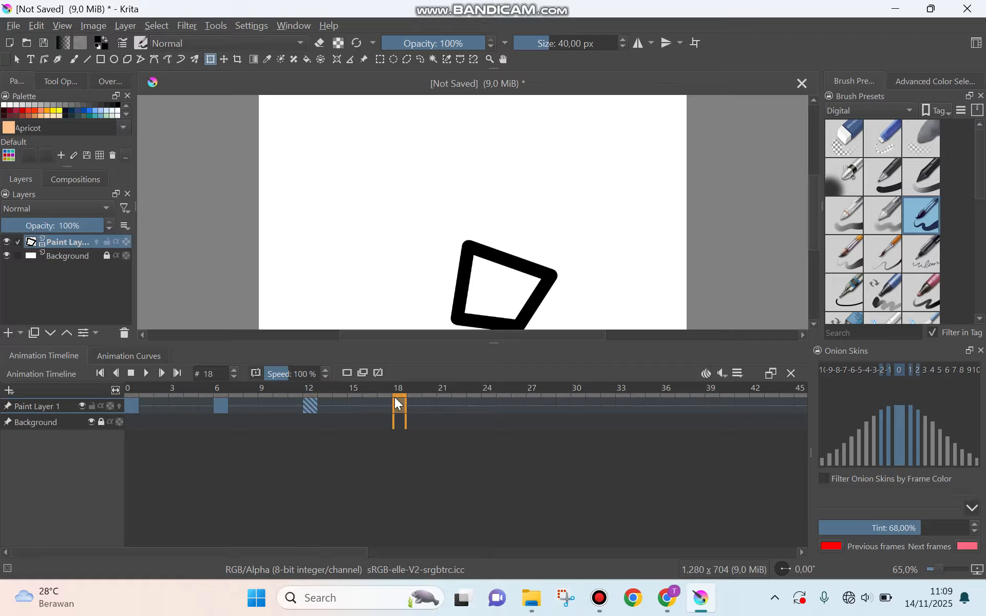
right_click(395, 396)
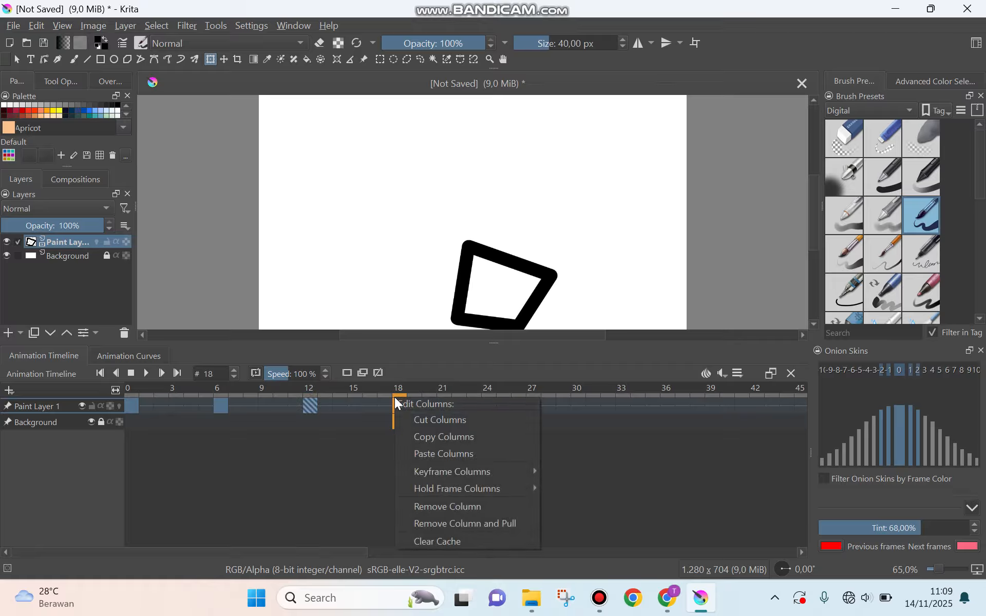
click(462, 451)
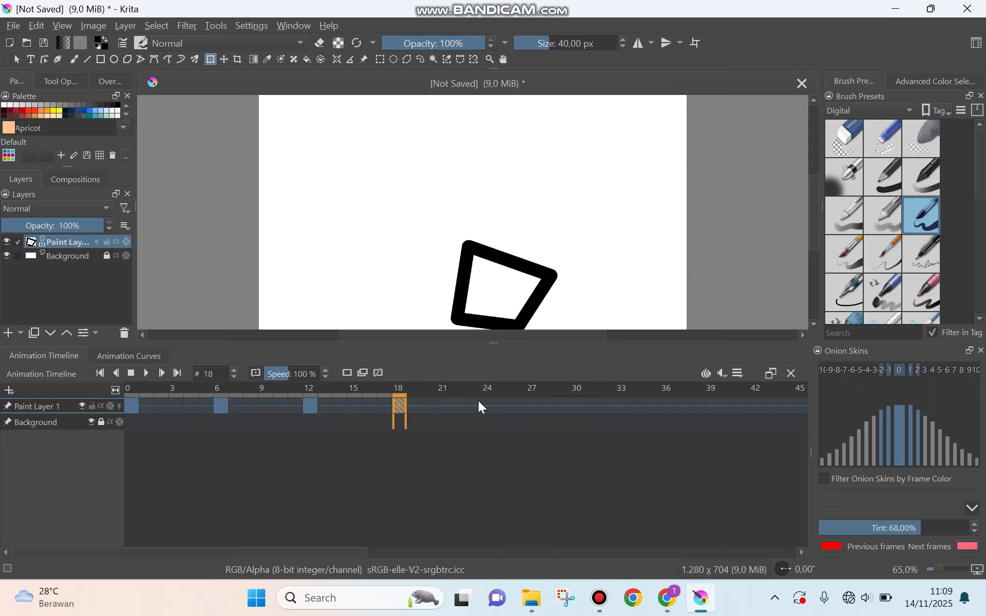
Move the polygon at frame 18 up to the canvas's right edge, partly beyond it, and apply the transformation.
click(502, 302)
drag(511, 282, 667, 119)
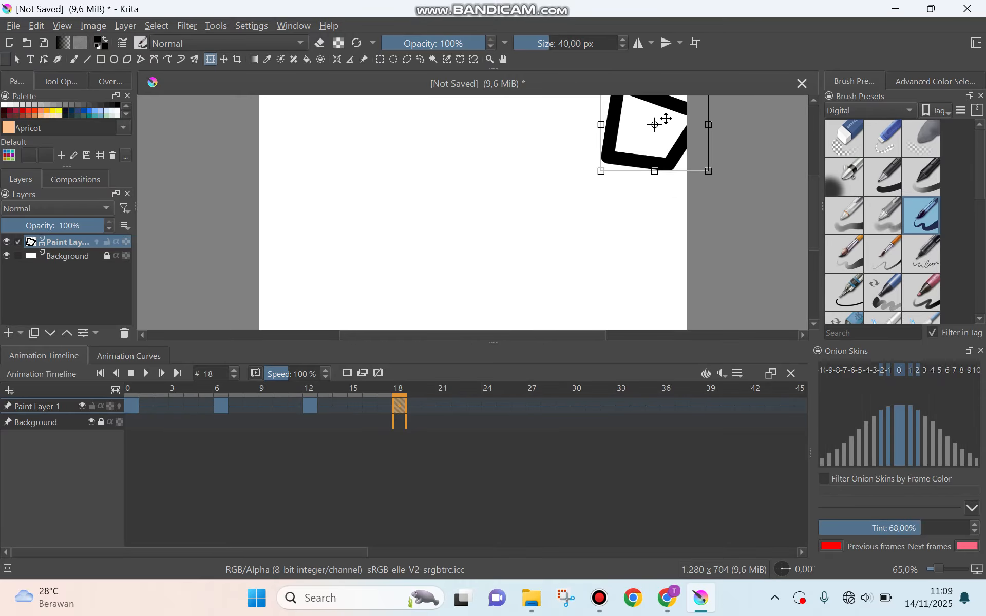
click(398, 443)
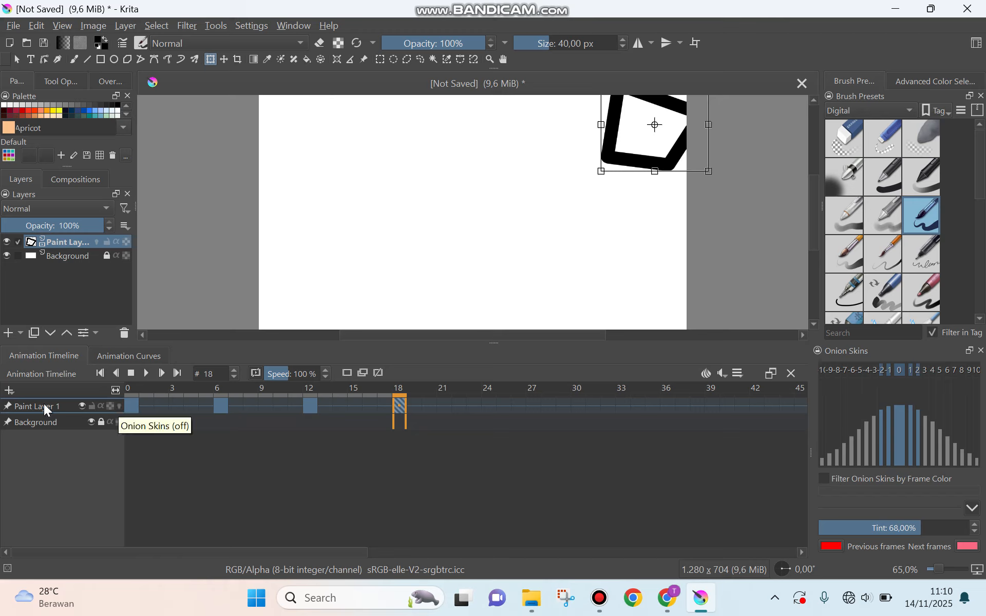
Turn on onion skins for Paint Layer 1 and set the onion skin colour of next frames to Lineart Red.
click(119, 406)
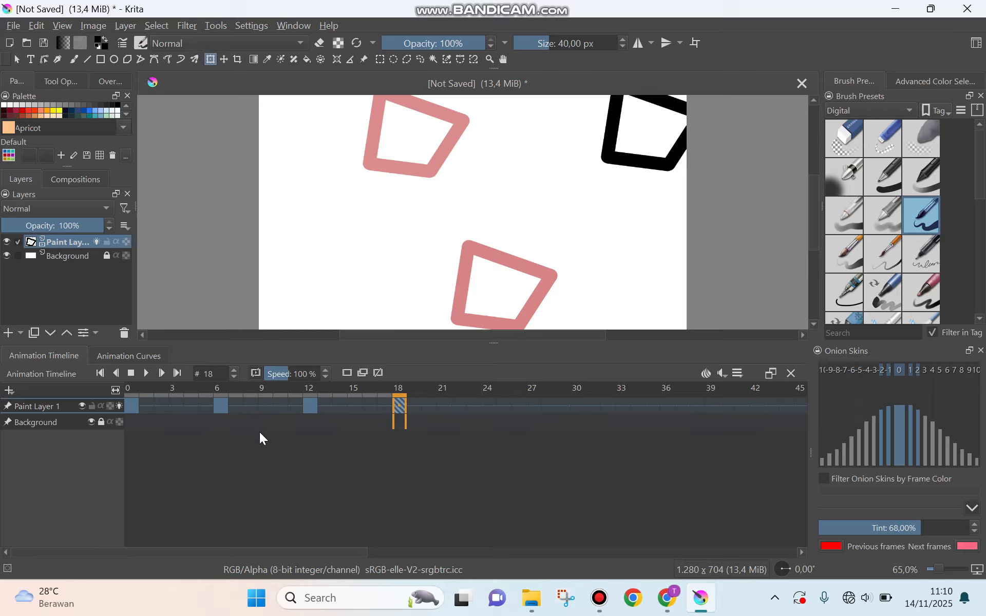
click(134, 404)
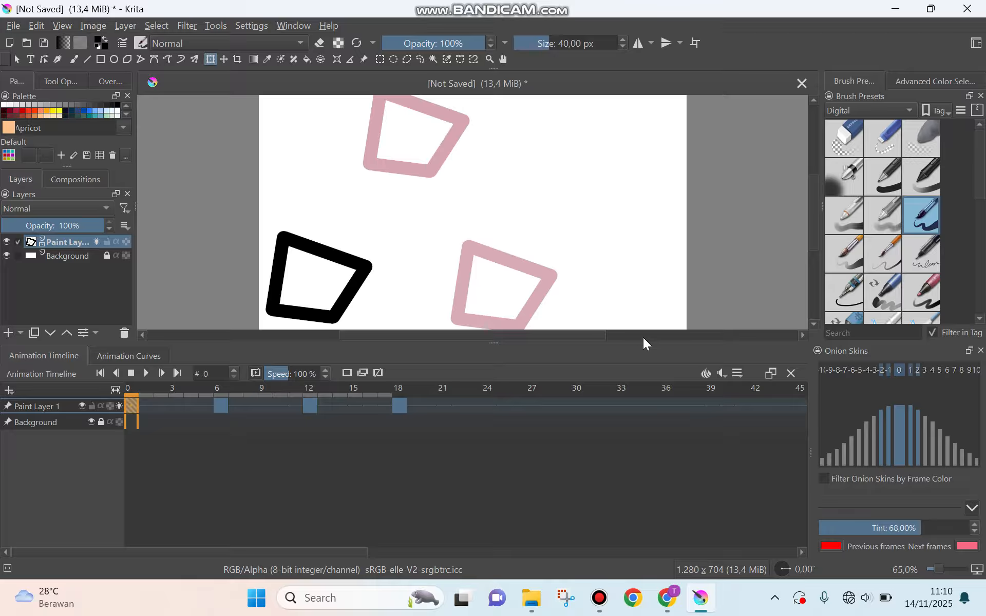
click(967, 548)
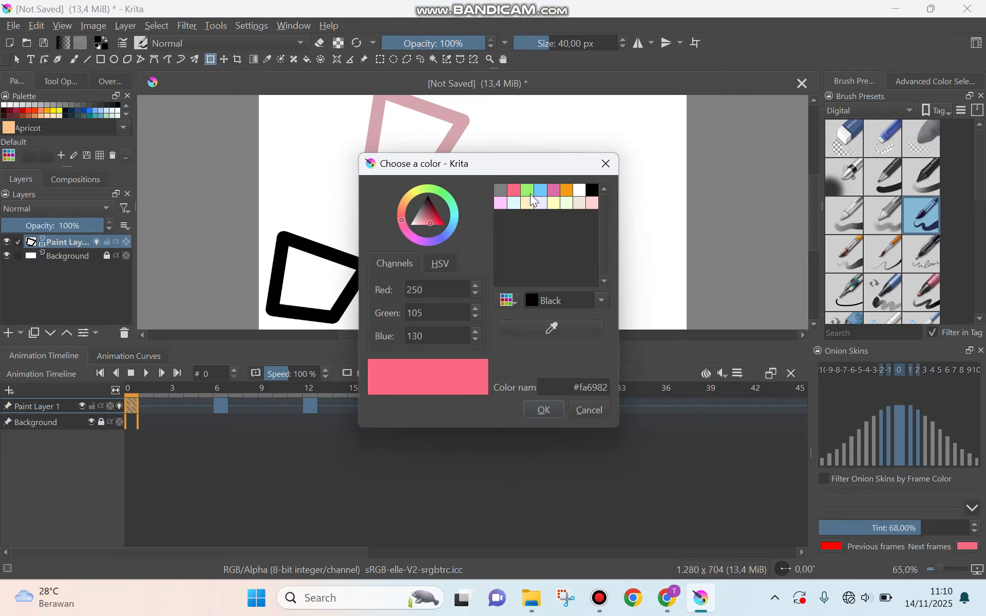
click(513, 190)
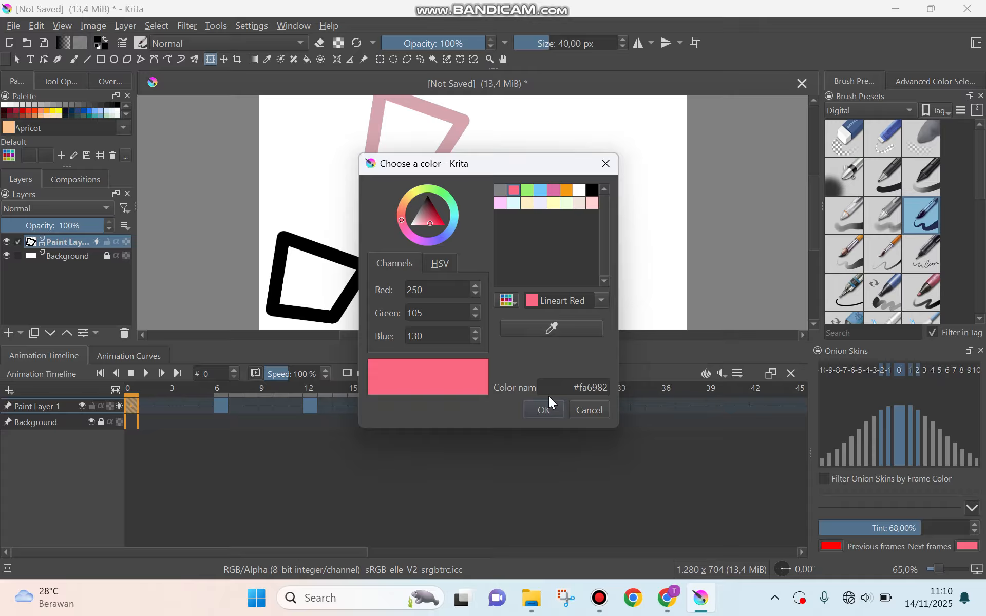
click(544, 410)
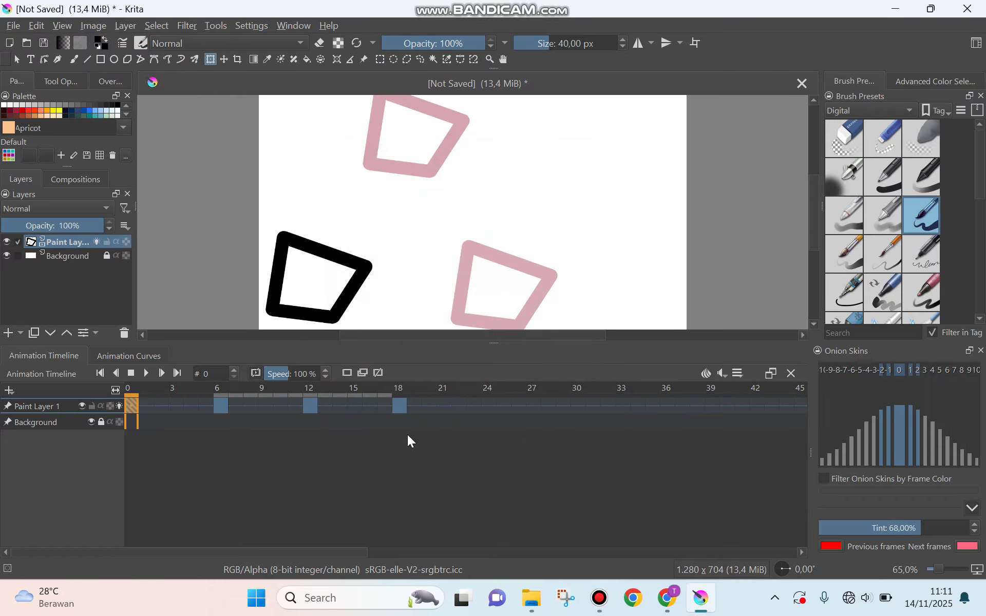
click(222, 405)
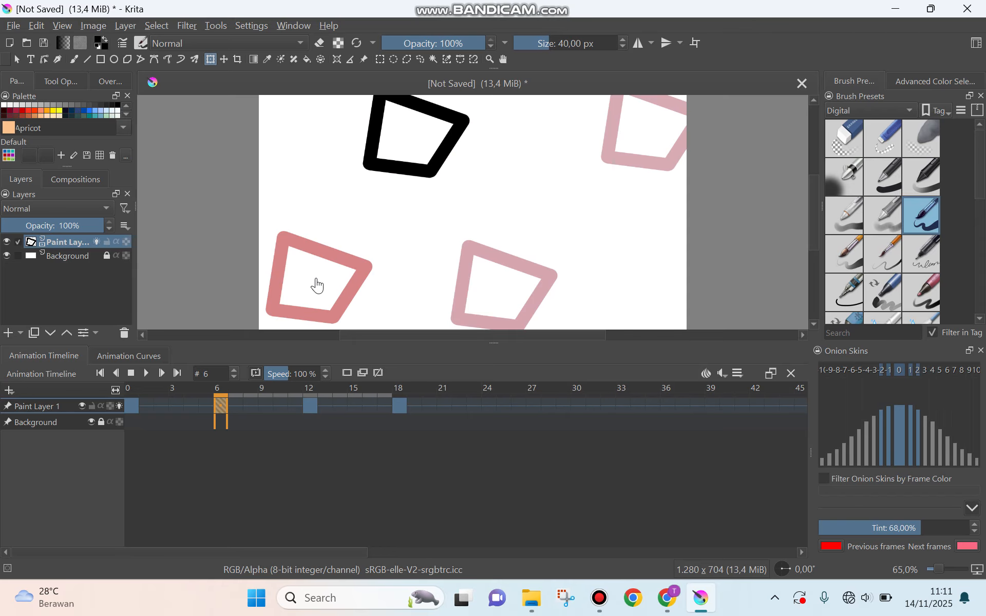
click(132, 406)
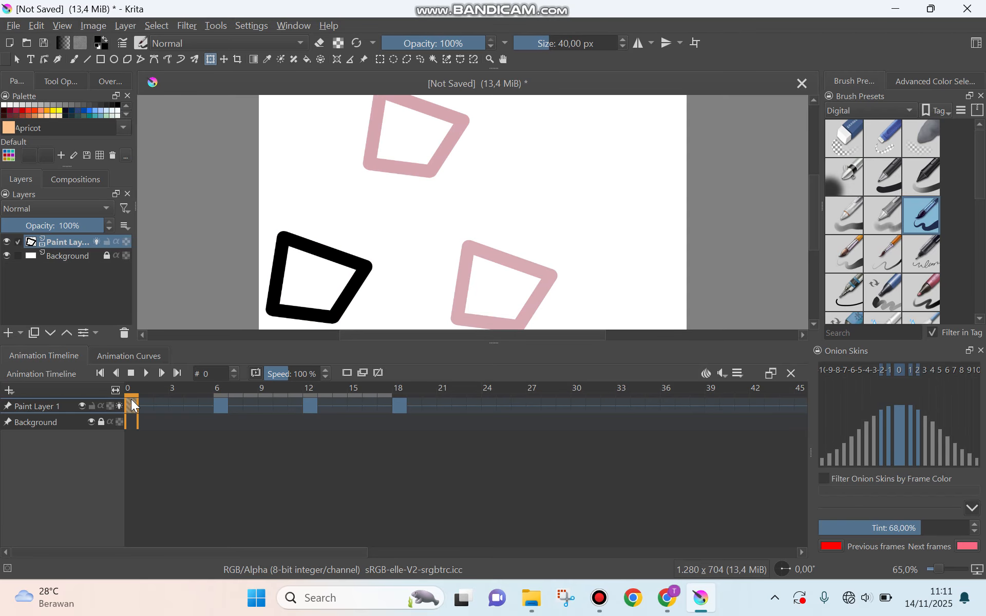
Set the onion skin colour of previous frames to Lineart Orange, check it at frame 6 and return to frame 0.
click(968, 548)
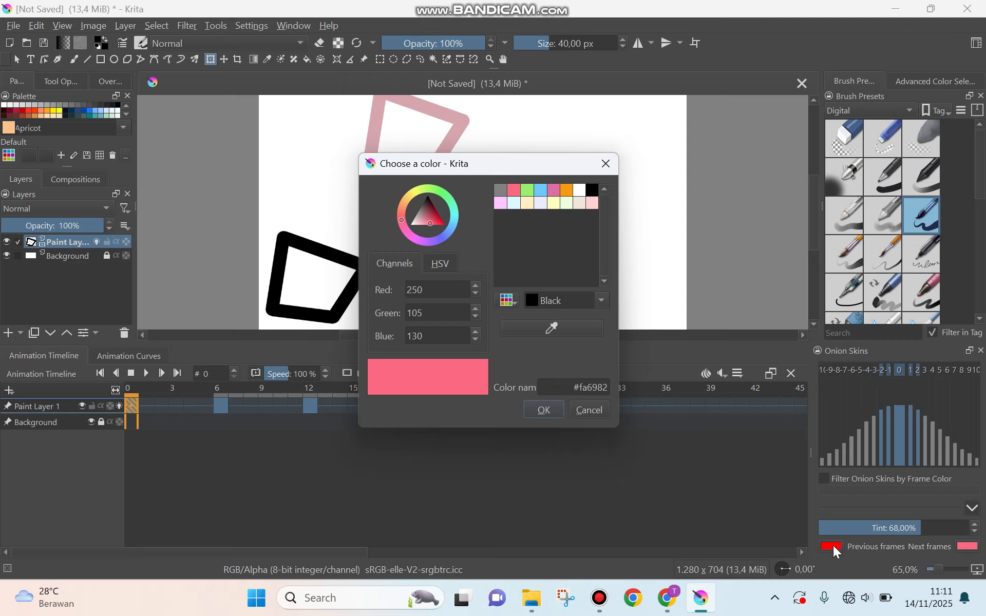
click(579, 410)
click(827, 547)
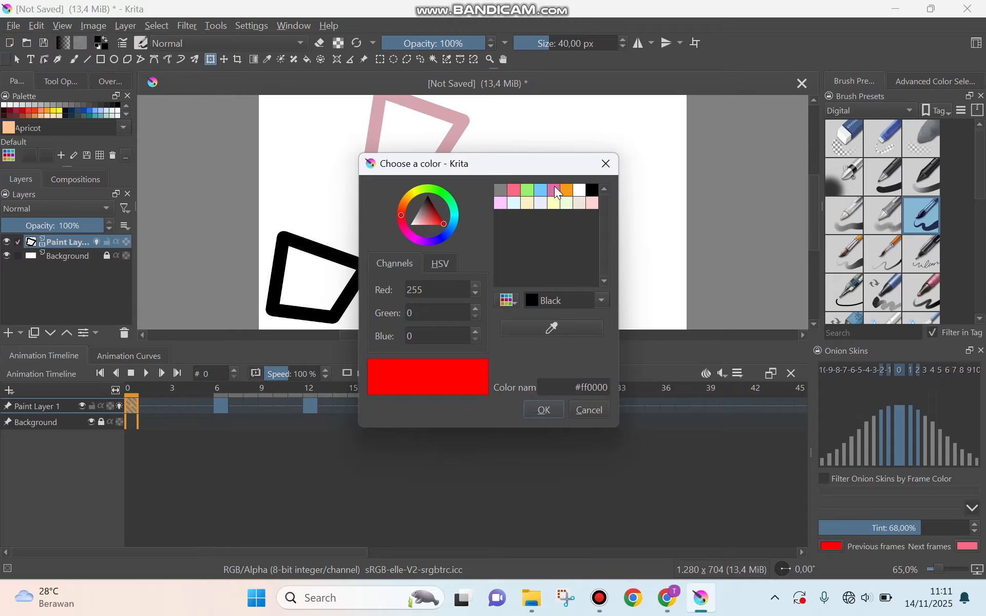
click(567, 190)
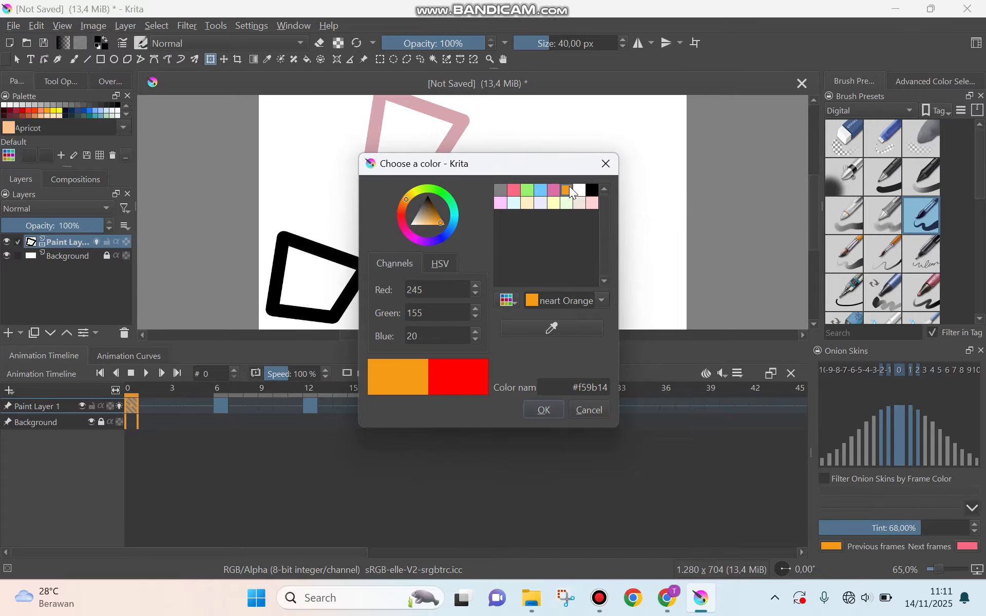
click(537, 410)
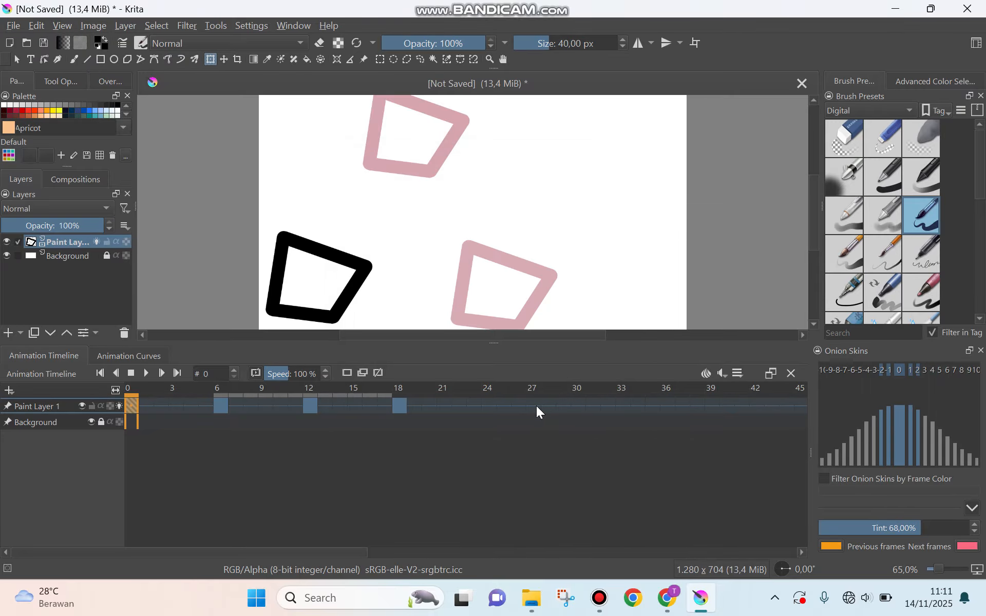
click(219, 400)
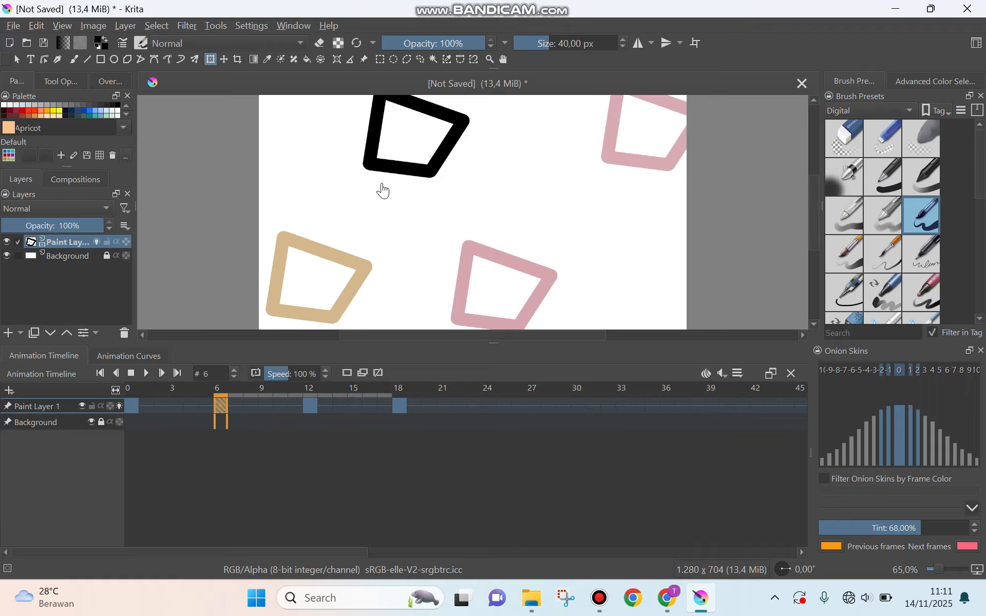
click(133, 406)
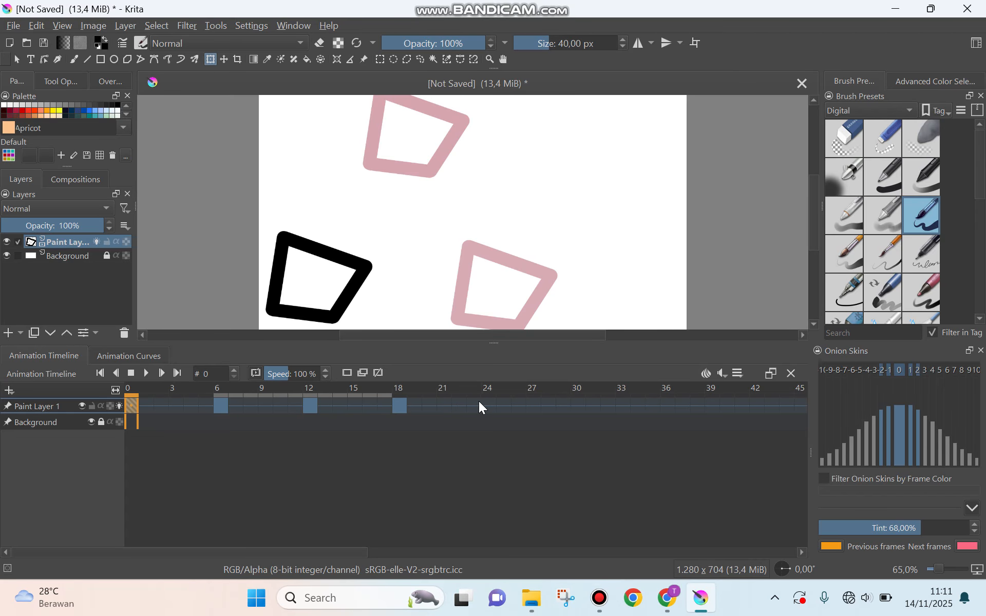
Select frames 2 to 24 of Paint Layer 1 in the timeline and play the animation.
drag(488, 406, 159, 412)
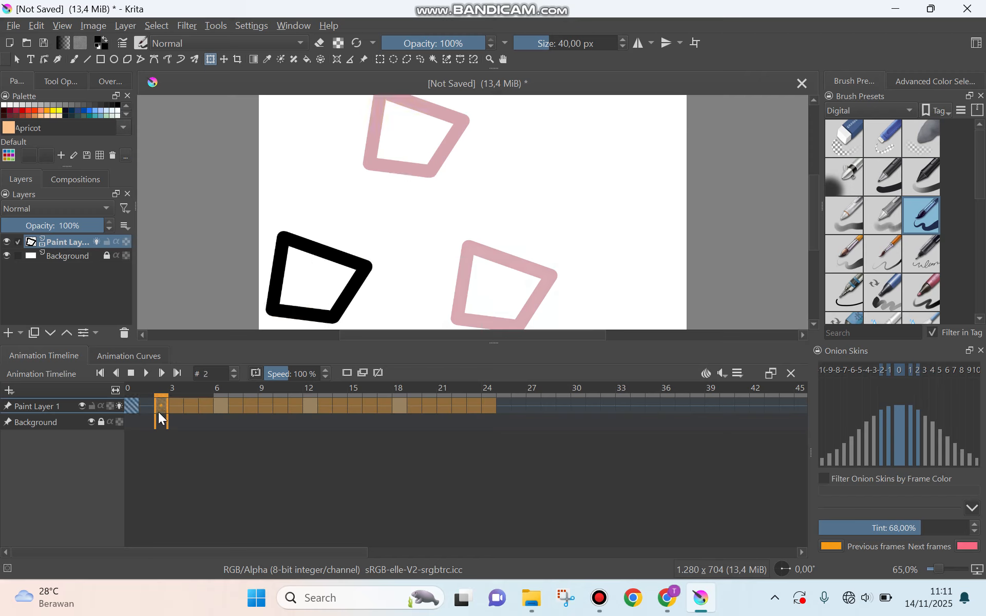
click(145, 373)
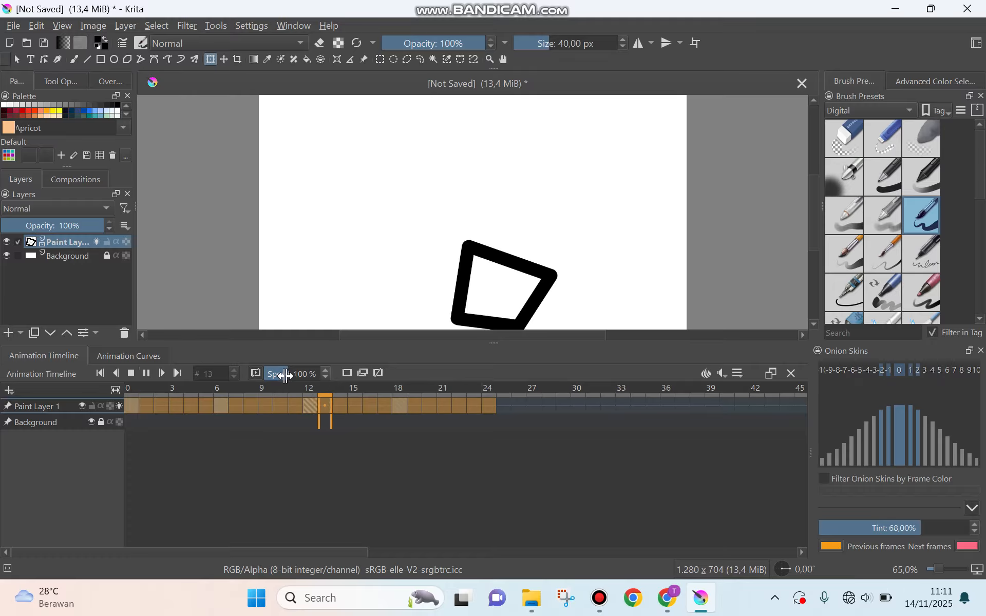
Lower the animation's playback speed to 52 % while it plays and clear the frame range selection.
drag(286, 375, 273, 375)
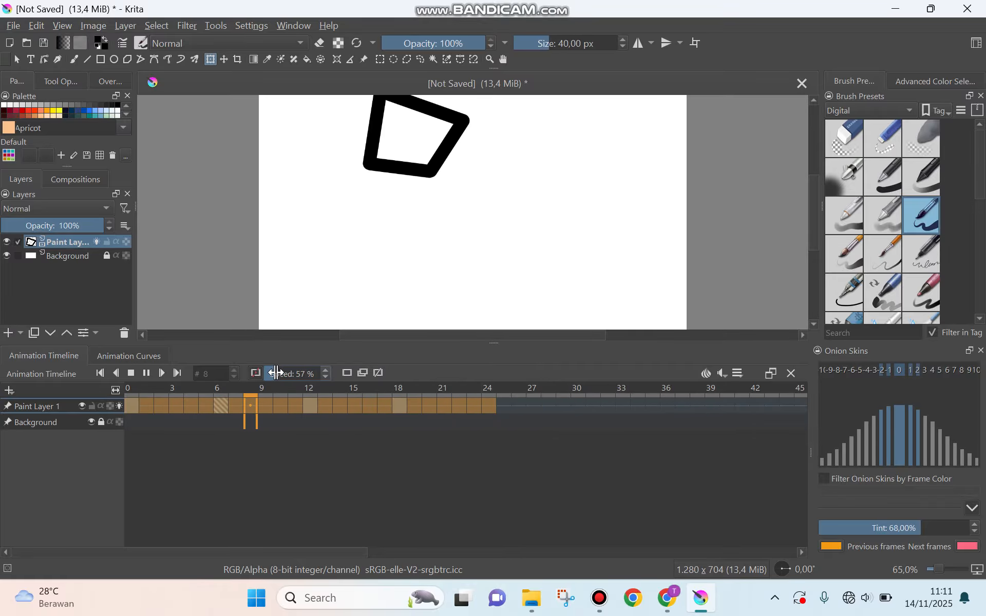
click(276, 373)
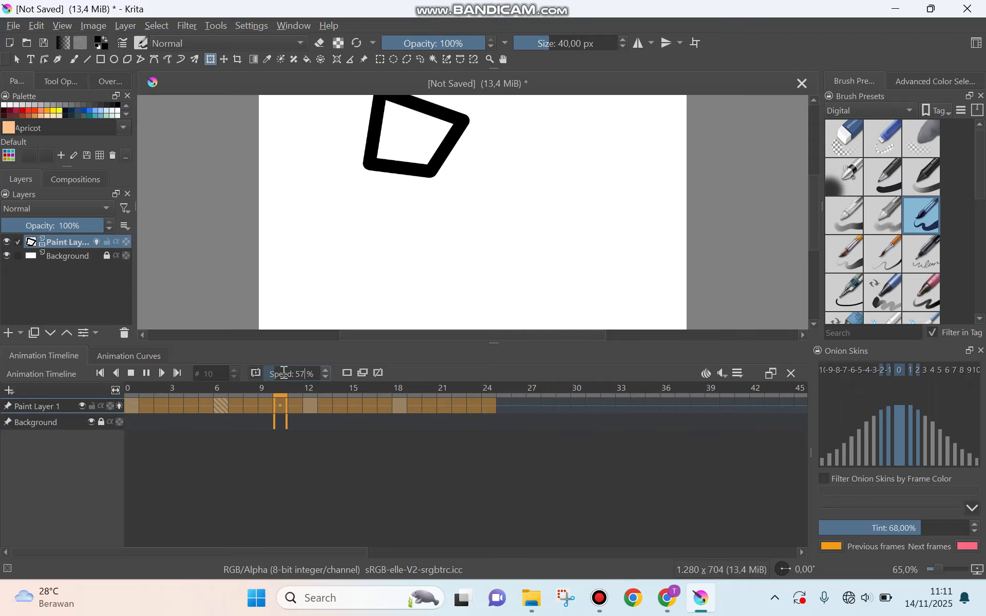
click(271, 373)
drag(271, 373, 304, 374)
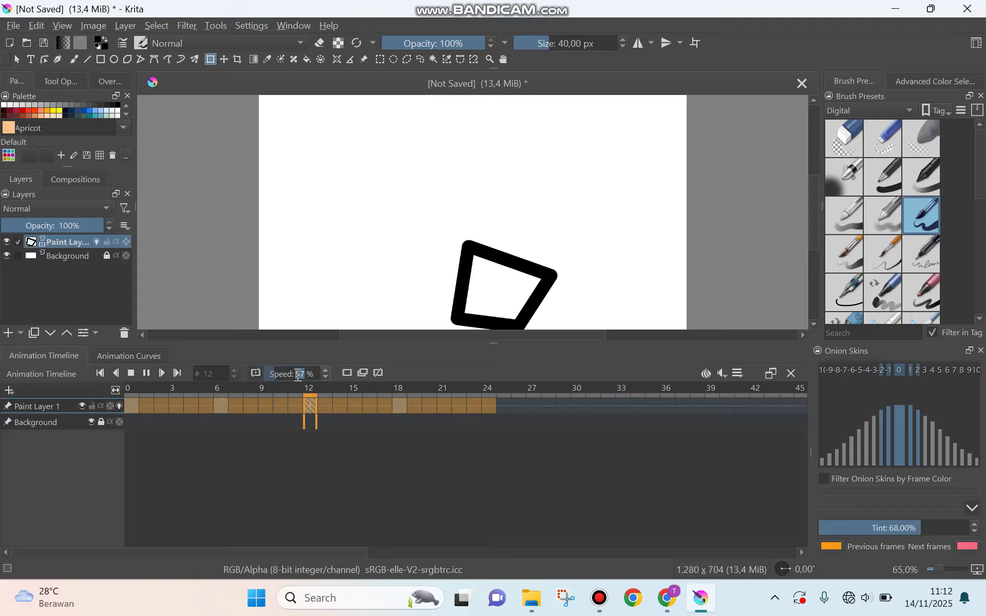
click(325, 370)
click(326, 370)
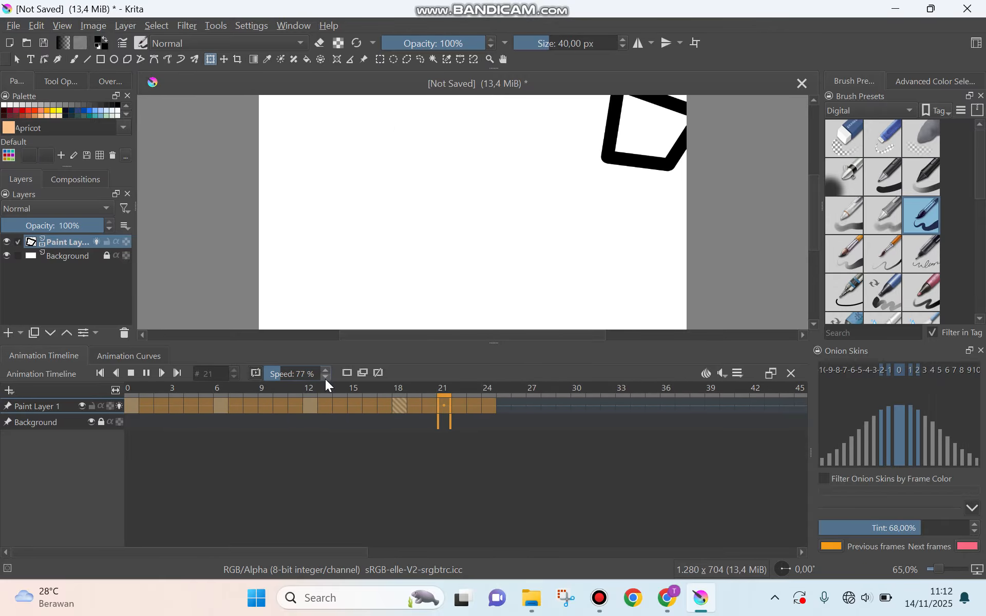
click(325, 379)
click(326, 379)
click(325, 379)
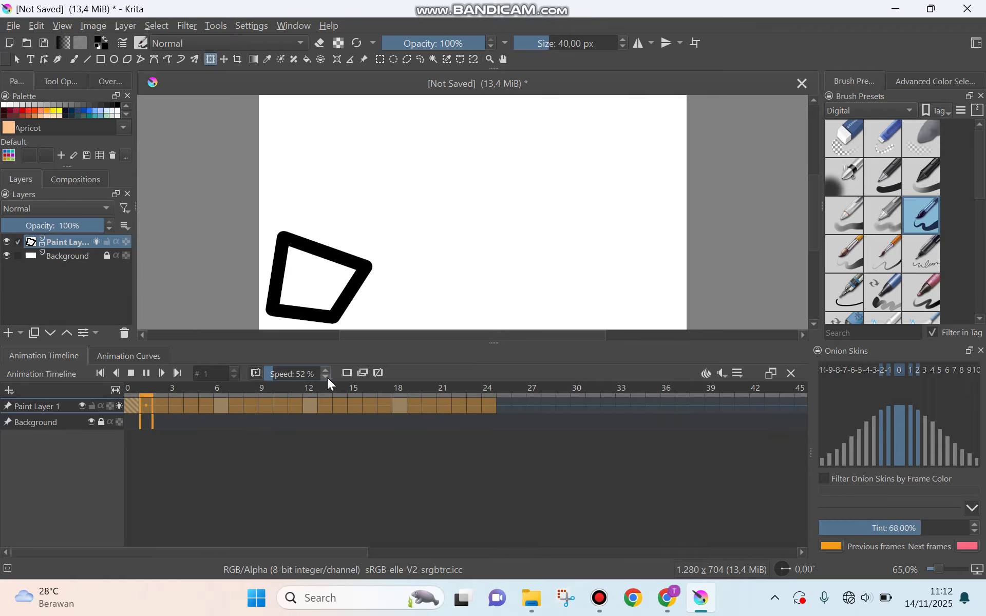
click(524, 486)
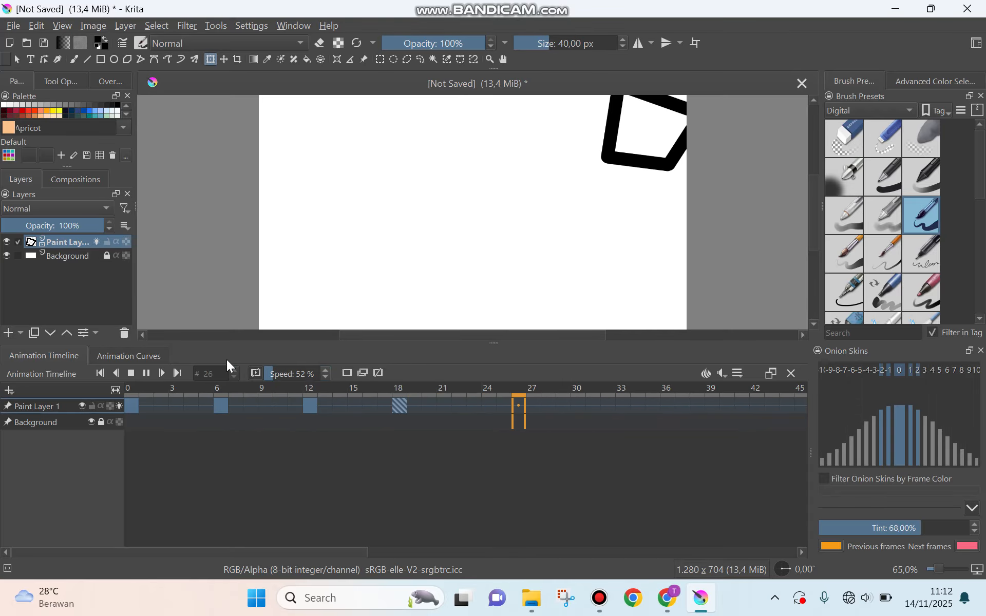
Pause the animation, select frame 18 of Paint Layer 1 and return to frame 0.
click(146, 373)
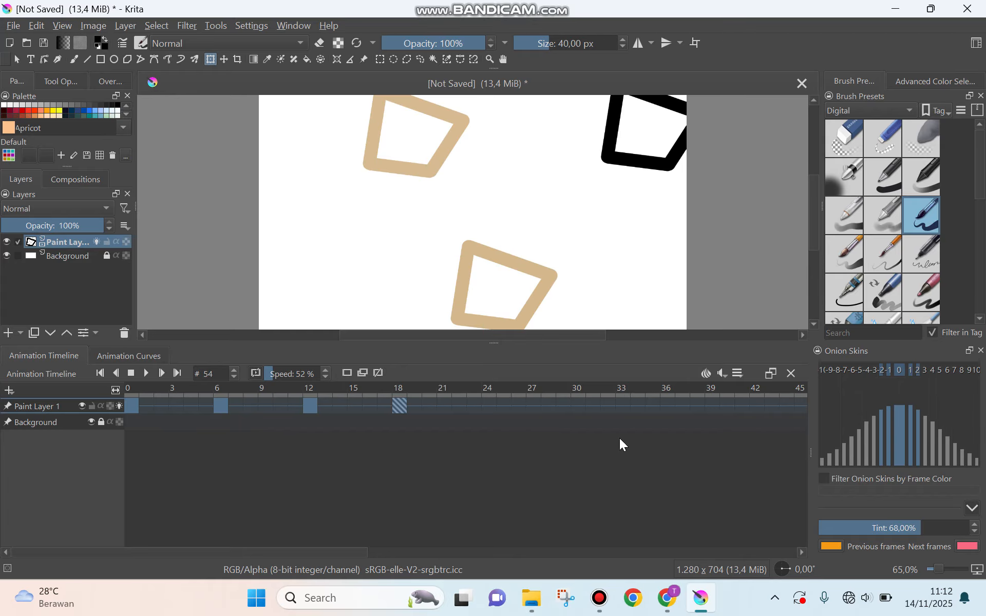
click(396, 407)
click(133, 405)
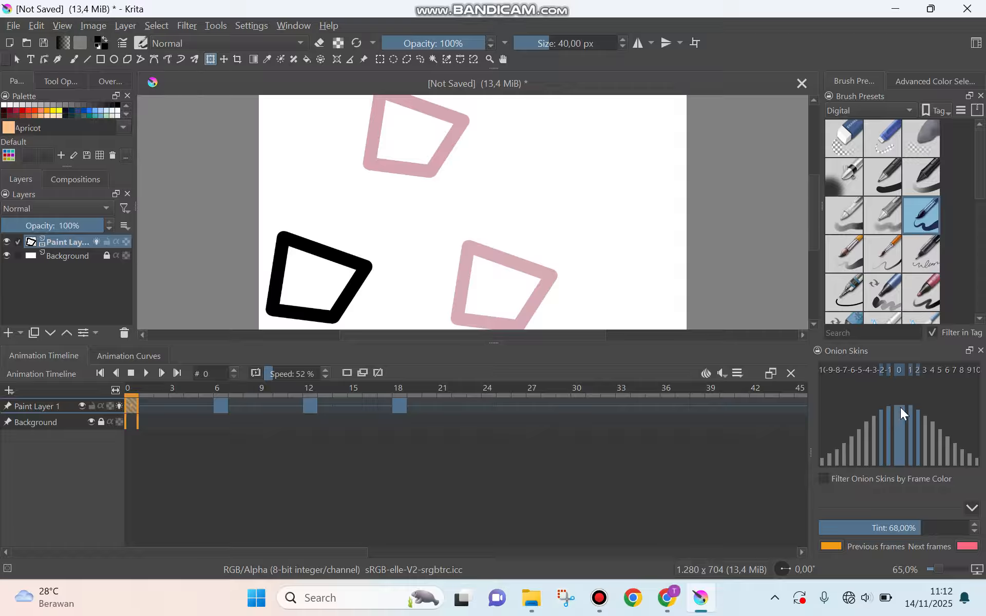
Try lowering and restoring the overall onion skin opacity at frame 0, and the first previous frame's opacity at frame 6.
drag(899, 408, 904, 436)
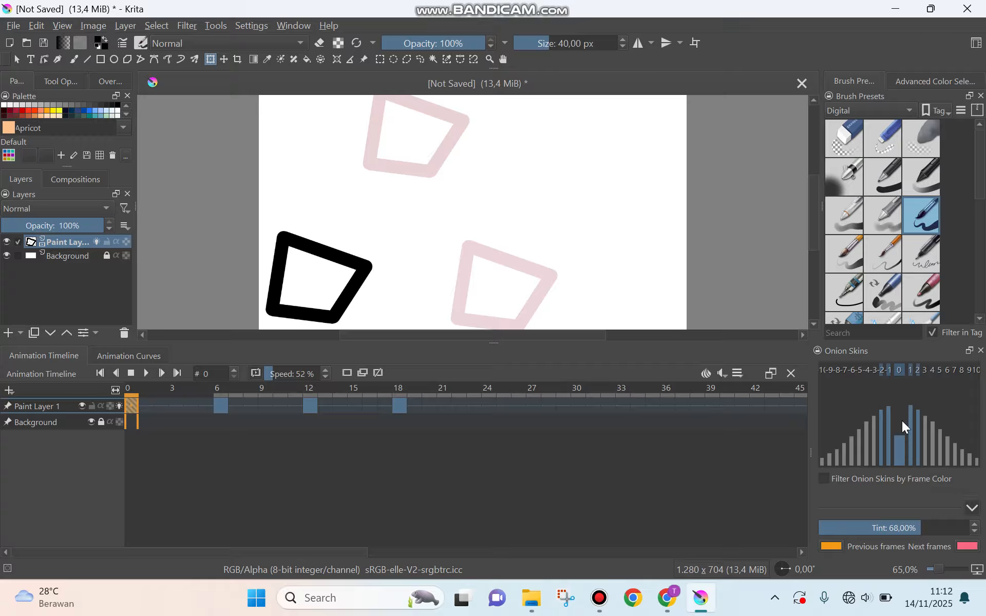
drag(903, 421, 903, 407)
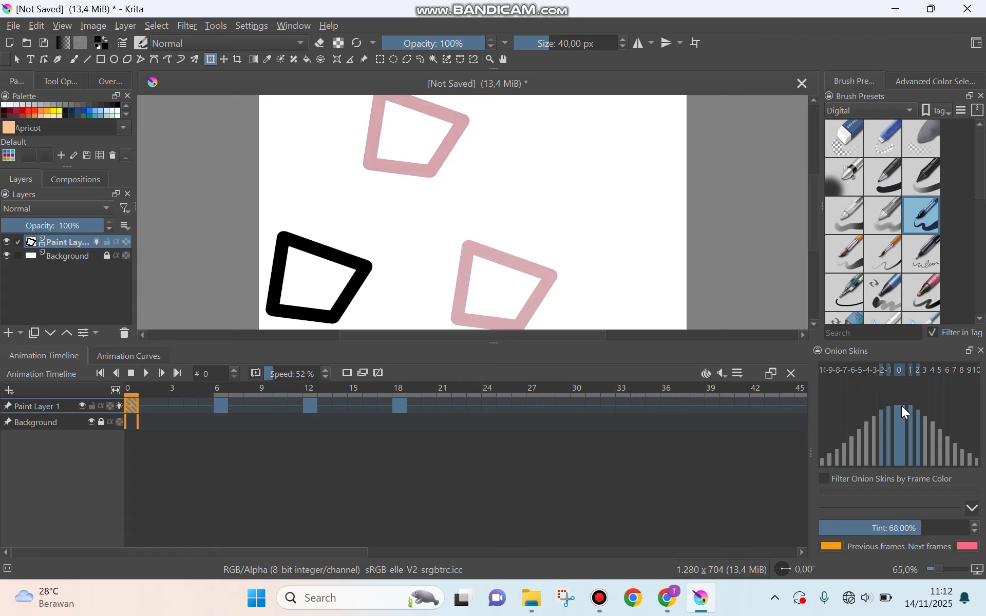
click(226, 405)
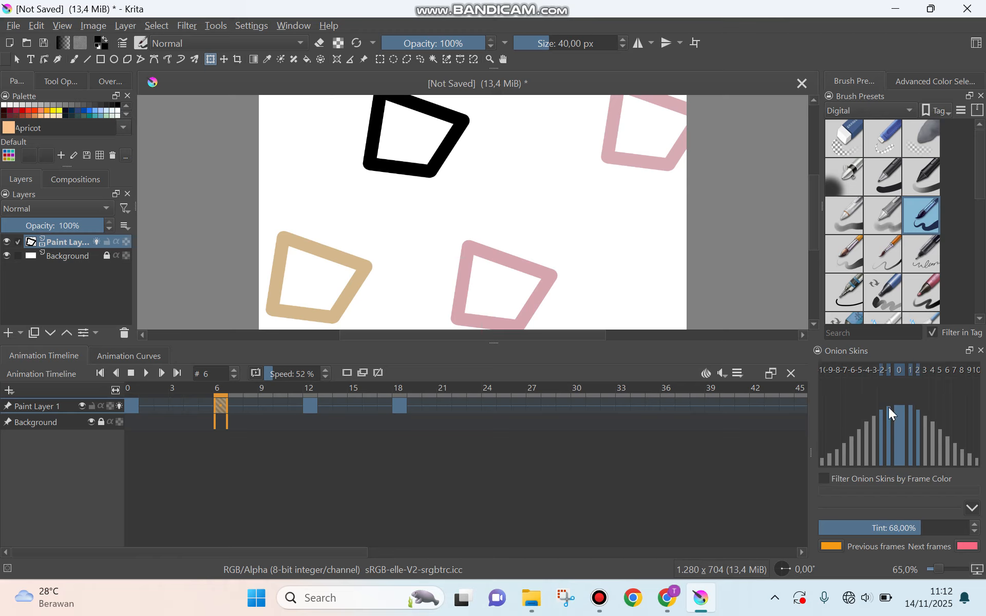
mouse_move(891, 424)
mouse_down()
mouse_move(890, 447)
mouse_move(889, 409)
mouse_up()
drag(887, 417, 888, 454)
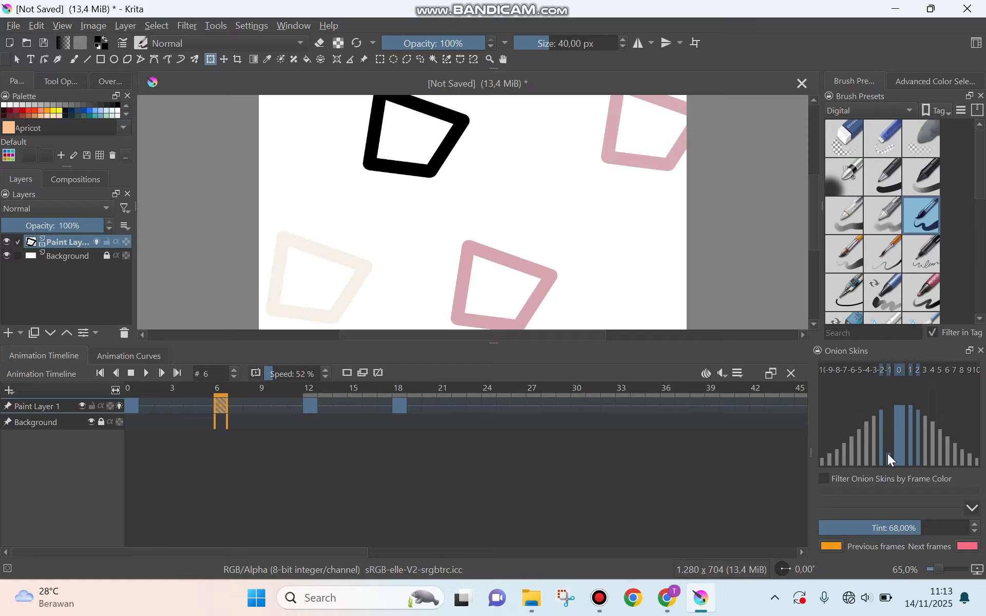
drag(887, 440, 893, 405)
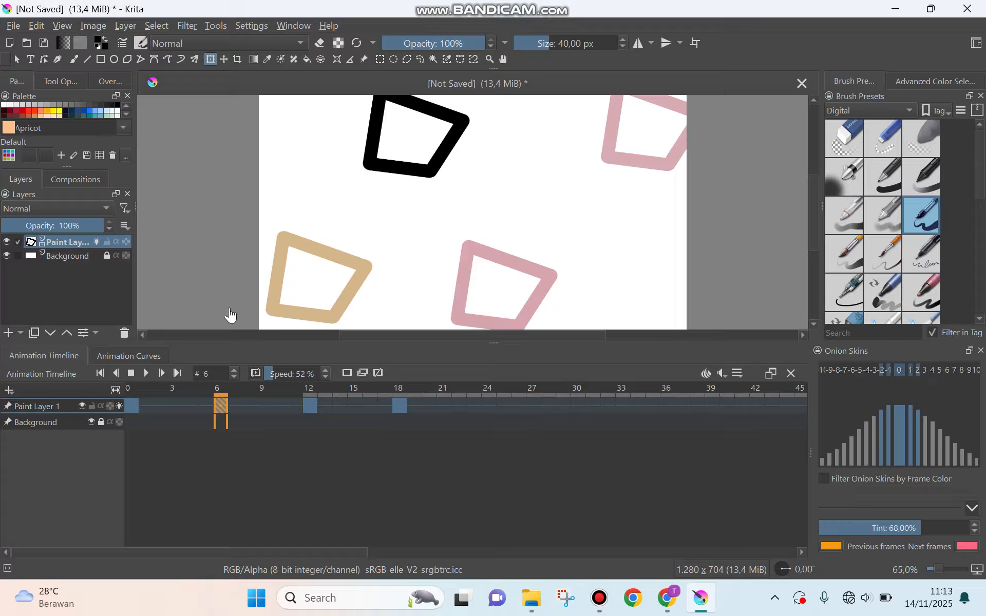
Turn off onion skins for Paint Layer 1 and return to frame 0.
click(148, 463)
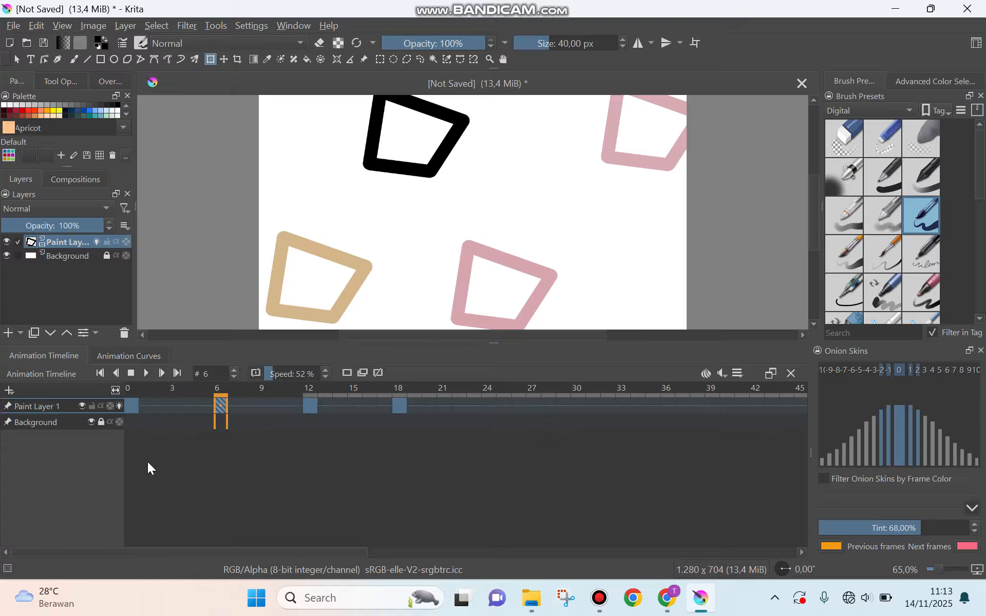
click(119, 405)
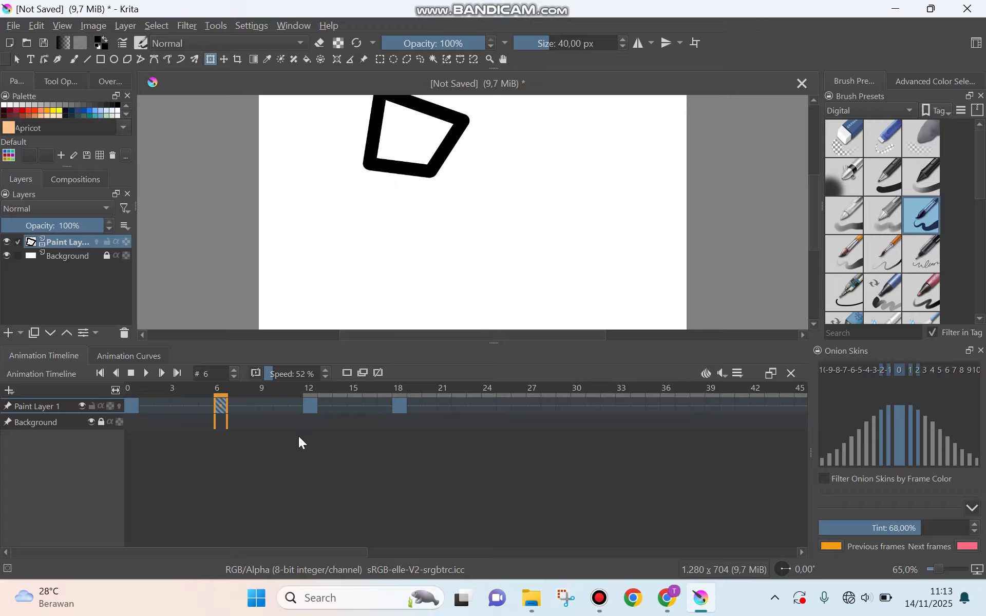
click(132, 406)
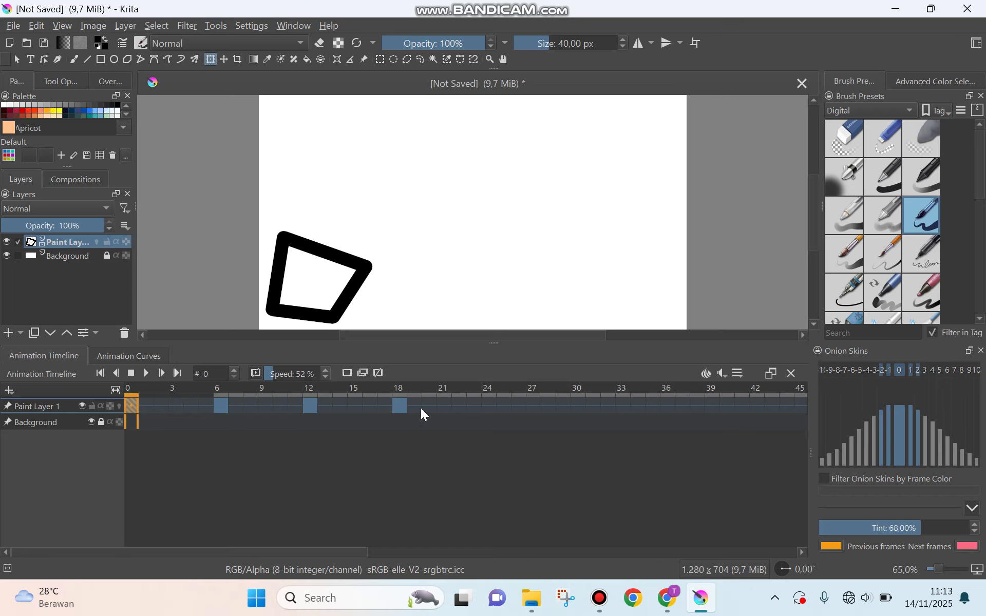
click(599, 598)
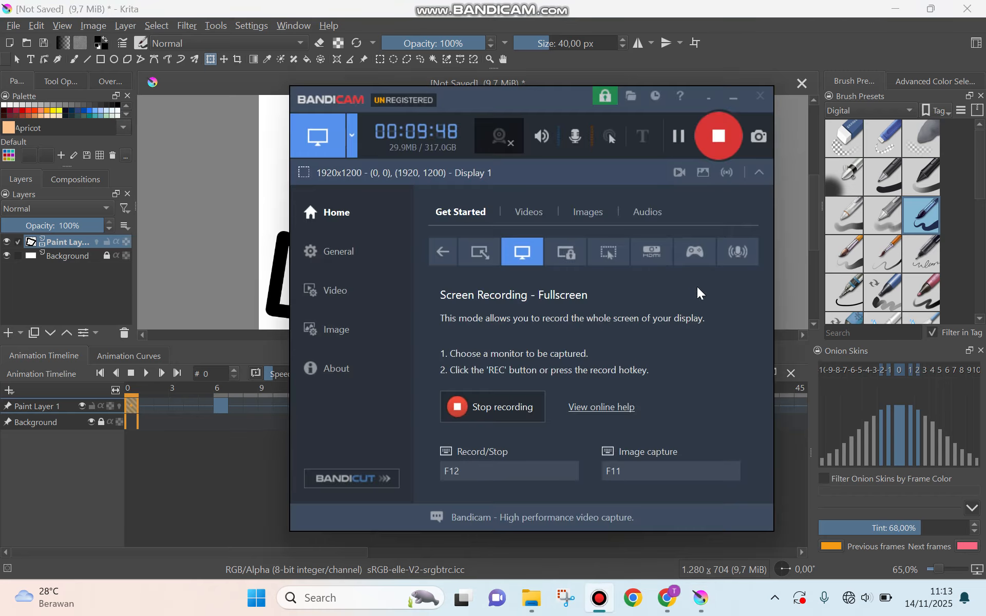